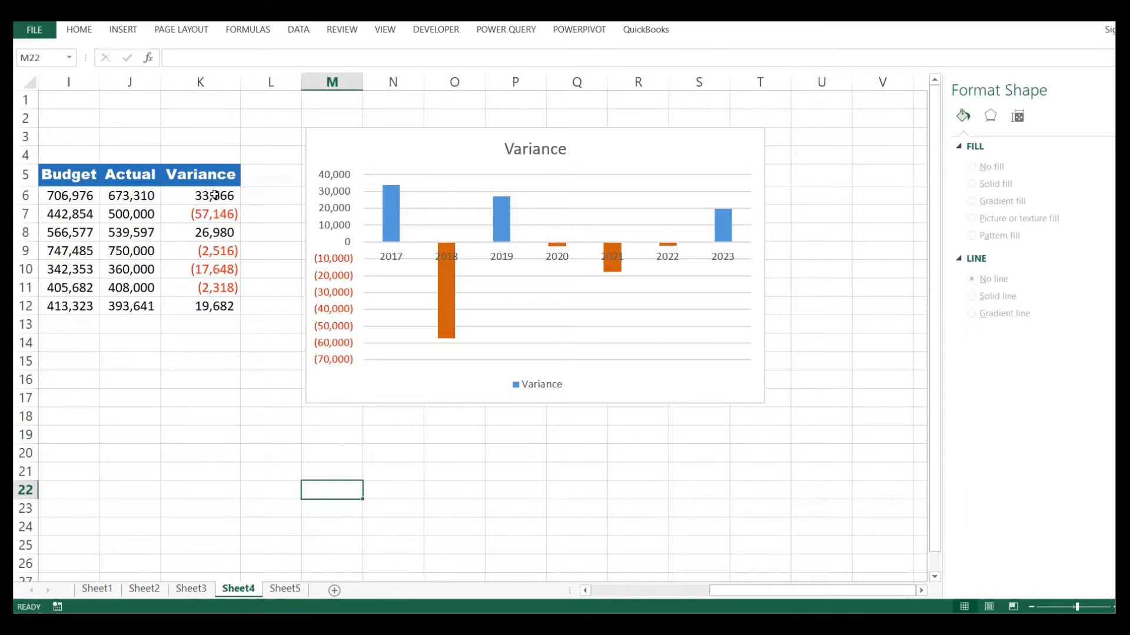
# Examine the Year, Budget, Actual and Variance columns on Sheet4 together with the Variance column chart
pyautogui.moveTo(222, 194); pyautogui.dragTo(223, 306)
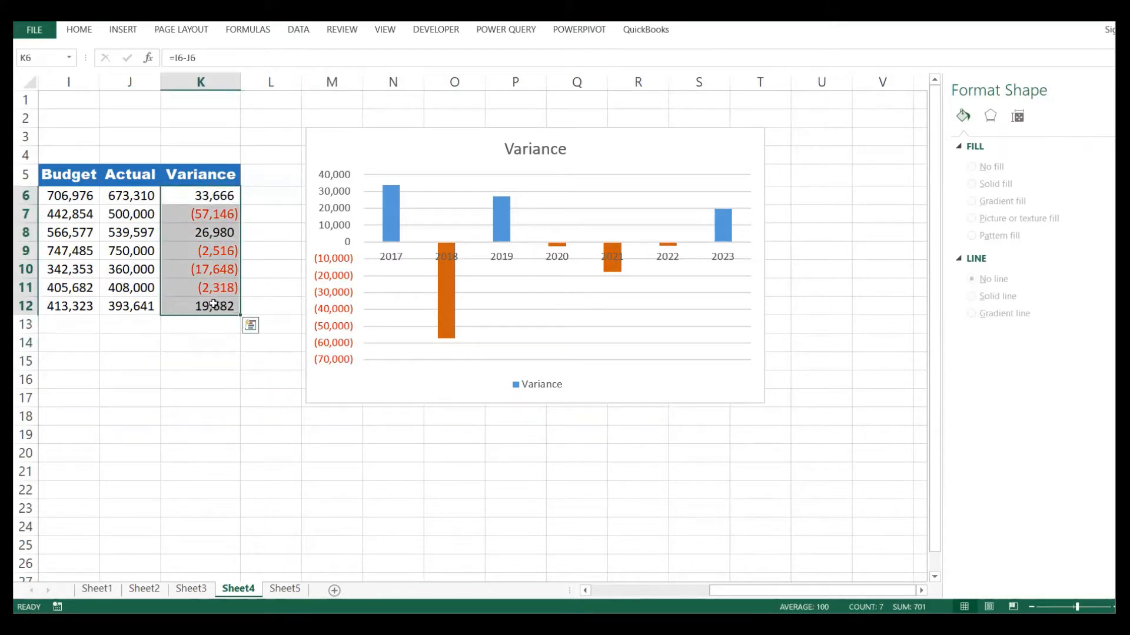
pyautogui.moveTo(215, 196); pyautogui.dragTo(215, 306)
pyautogui.click(137, 274)
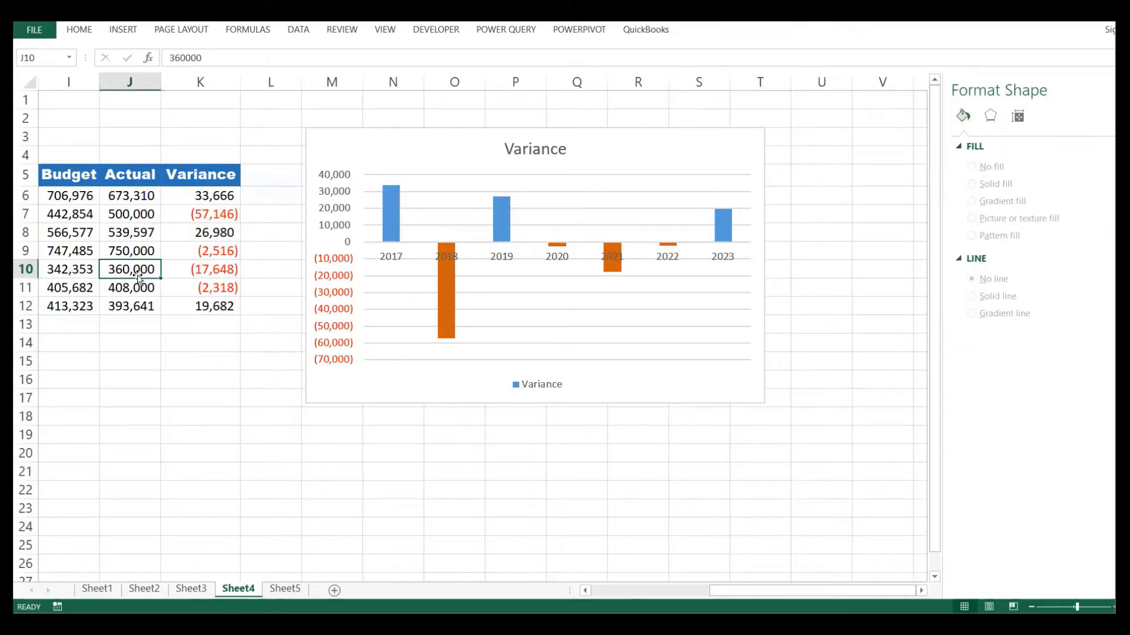
pyautogui.press('Left')
pyautogui.press('Left')
pyautogui.moveTo(85, 197); pyautogui.dragTo(83, 287)
pyautogui.click(270, 213)
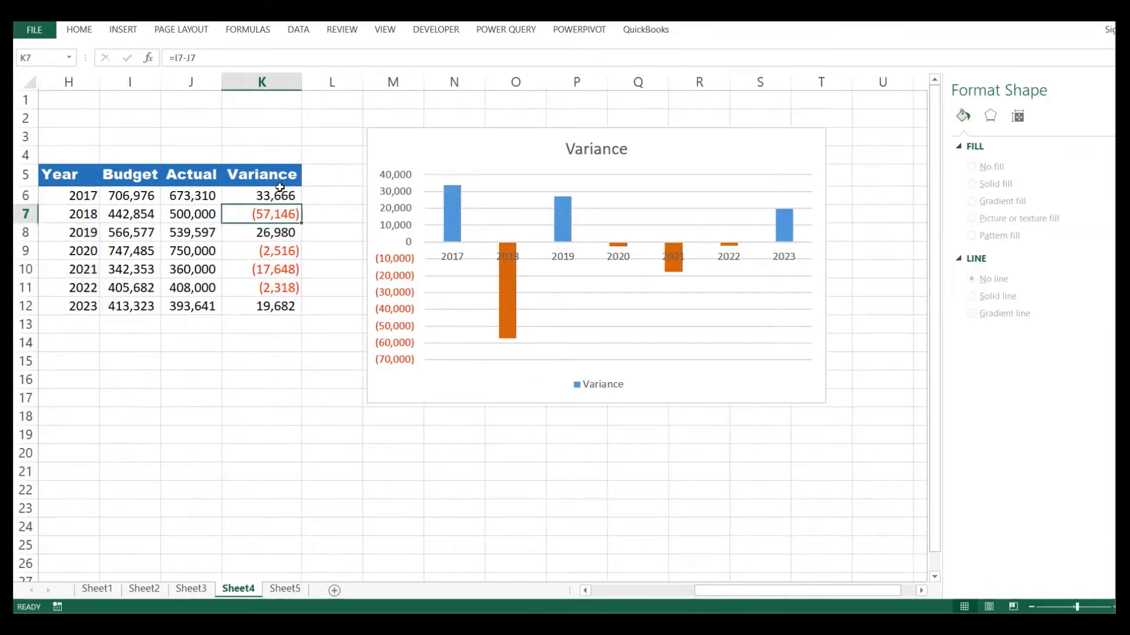
pyautogui.click(280, 188)
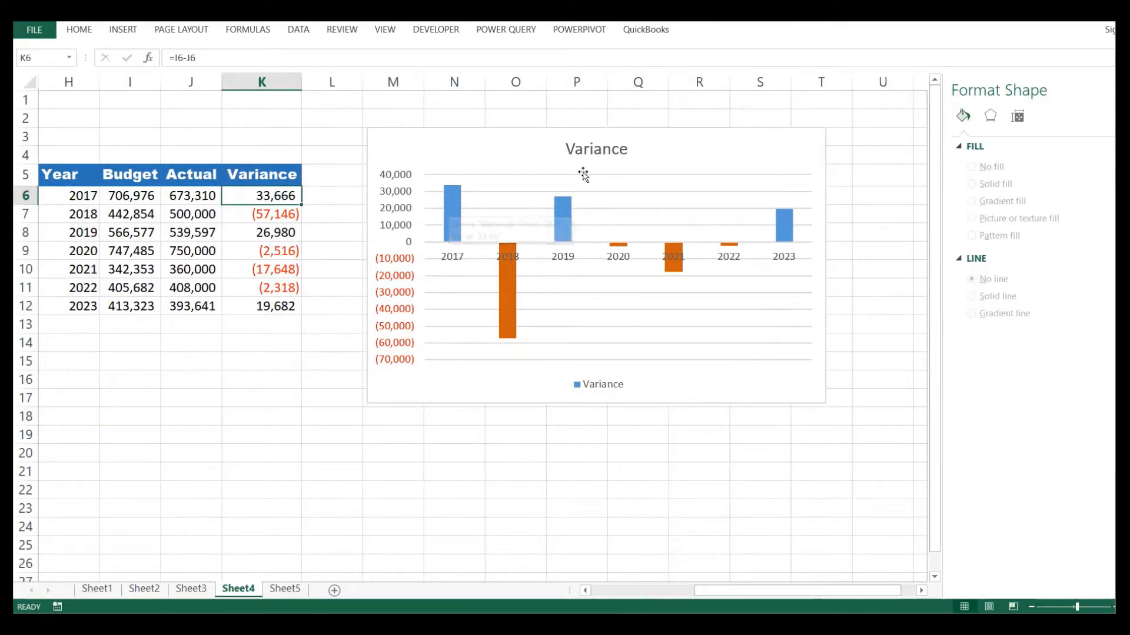
pyautogui.moveTo(791, 230)
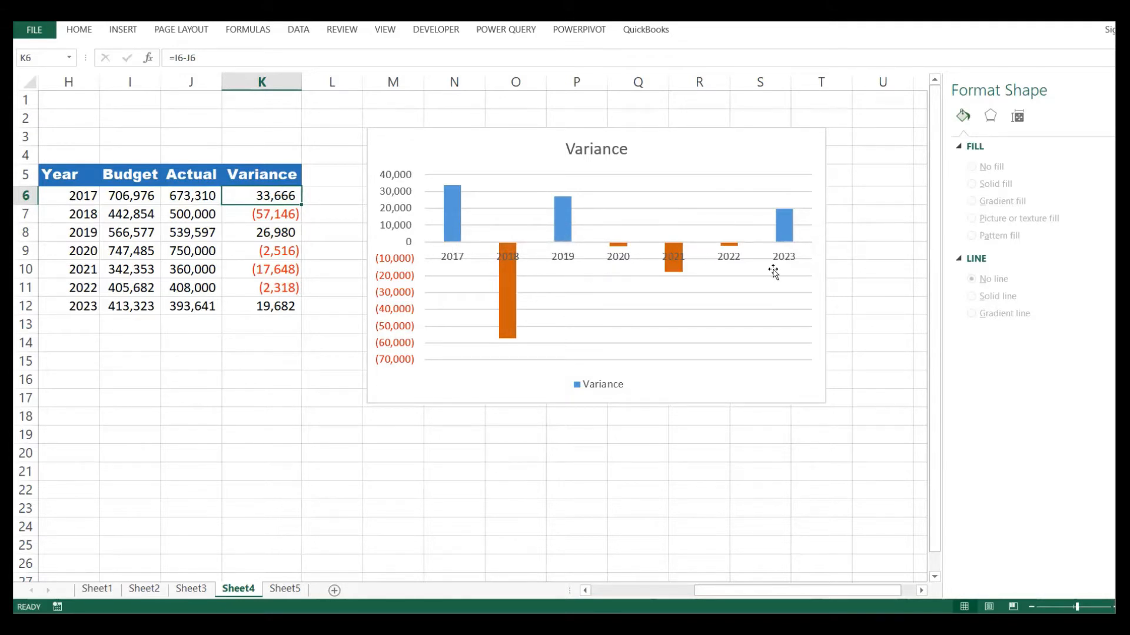
pyautogui.click(538, 389)
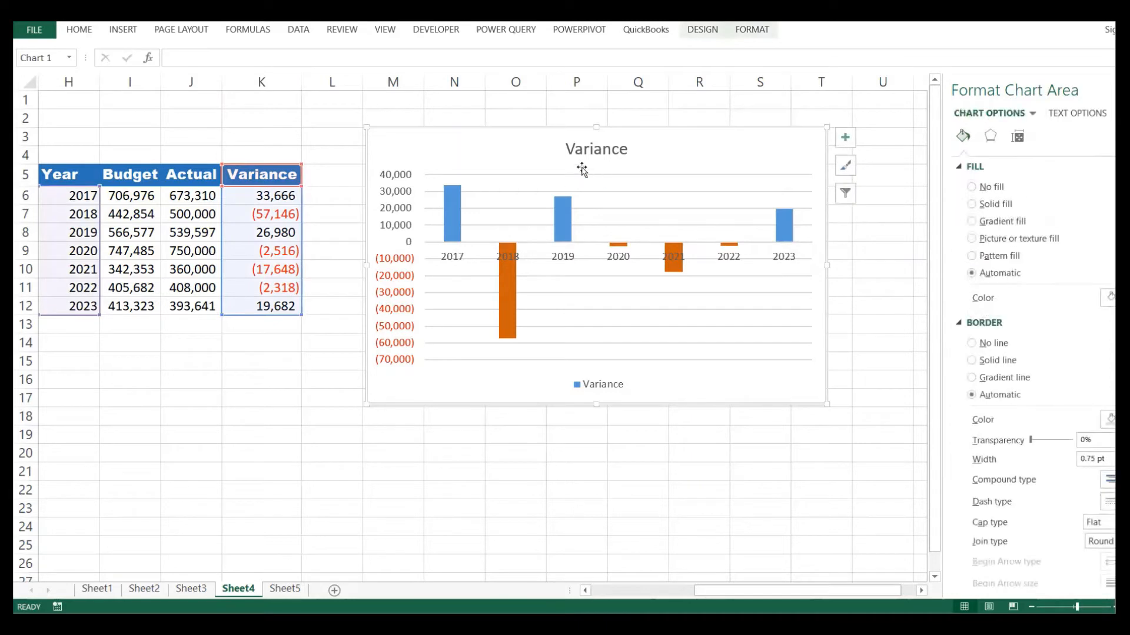
pyautogui.click(464, 480)
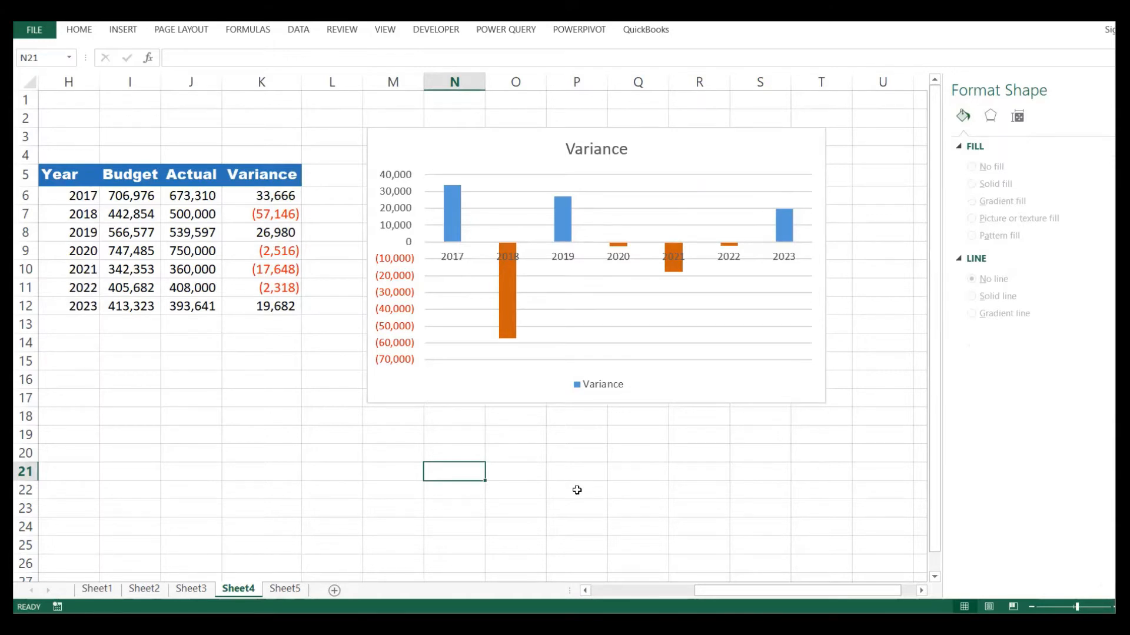
pyautogui.click(517, 469)
pyautogui.click(466, 417)
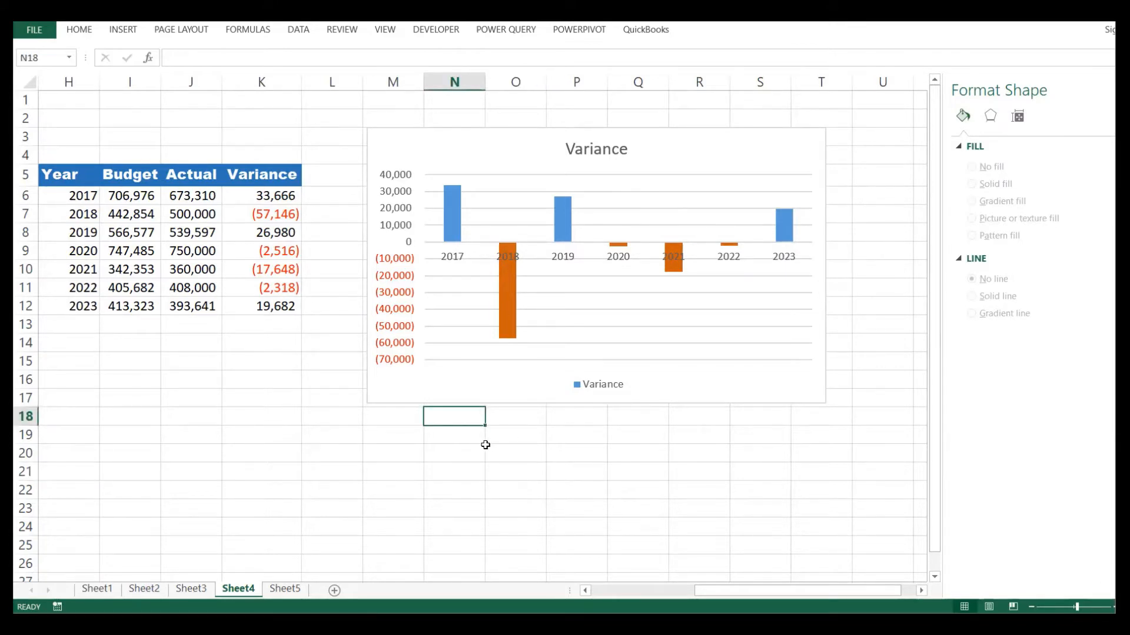
pyautogui.click(392, 476)
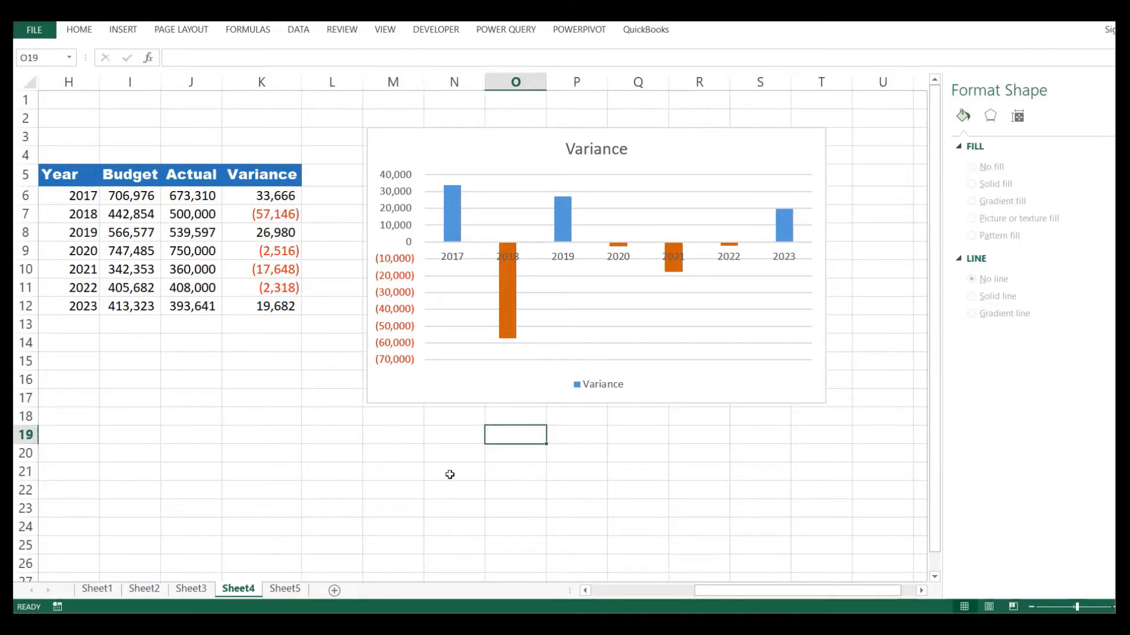
# Copy the years 2017 to 2023 from H6:H12 on Sheet4 into Sheet5, starting at cell B3
pyautogui.click(286, 588)
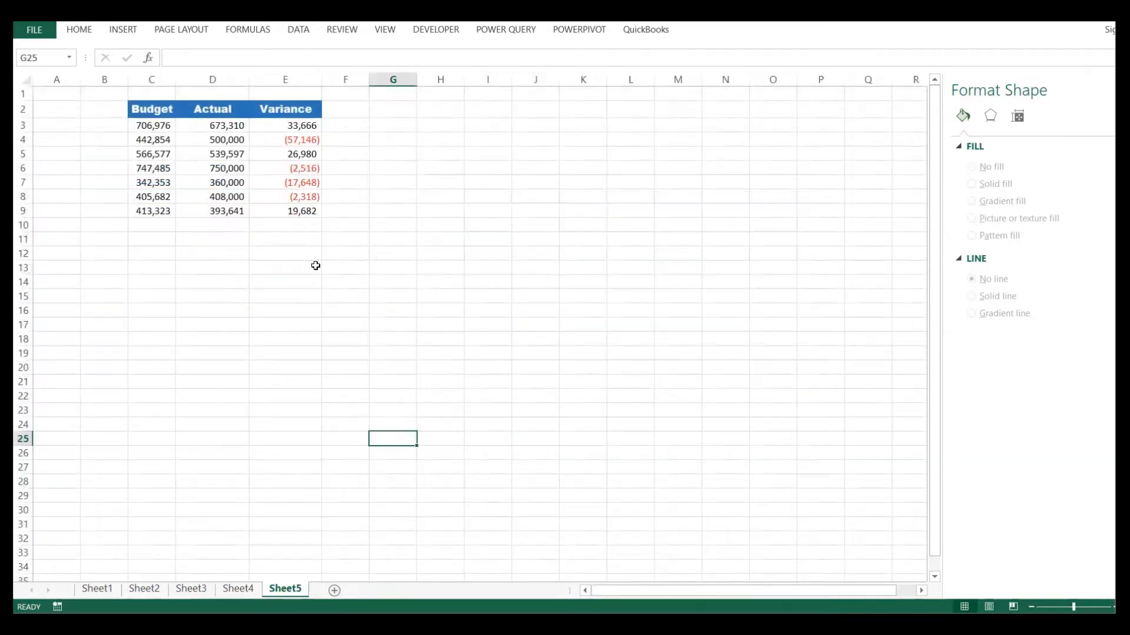
pyautogui.click(316, 266)
pyautogui.click(239, 589)
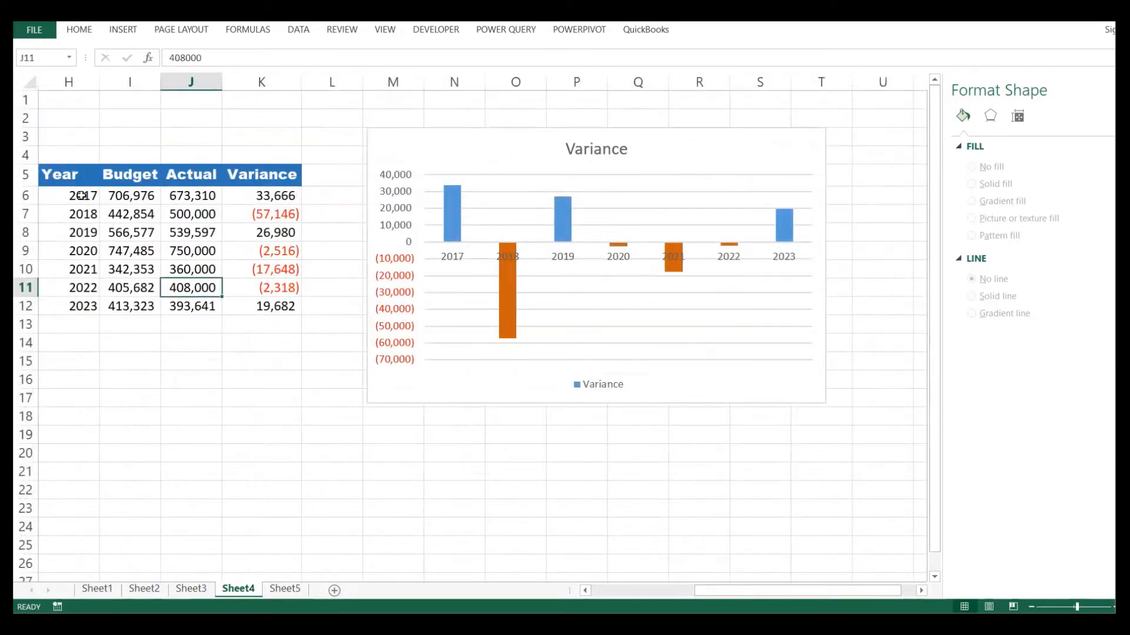
pyautogui.moveTo(82, 195); pyautogui.dragTo(67, 306)
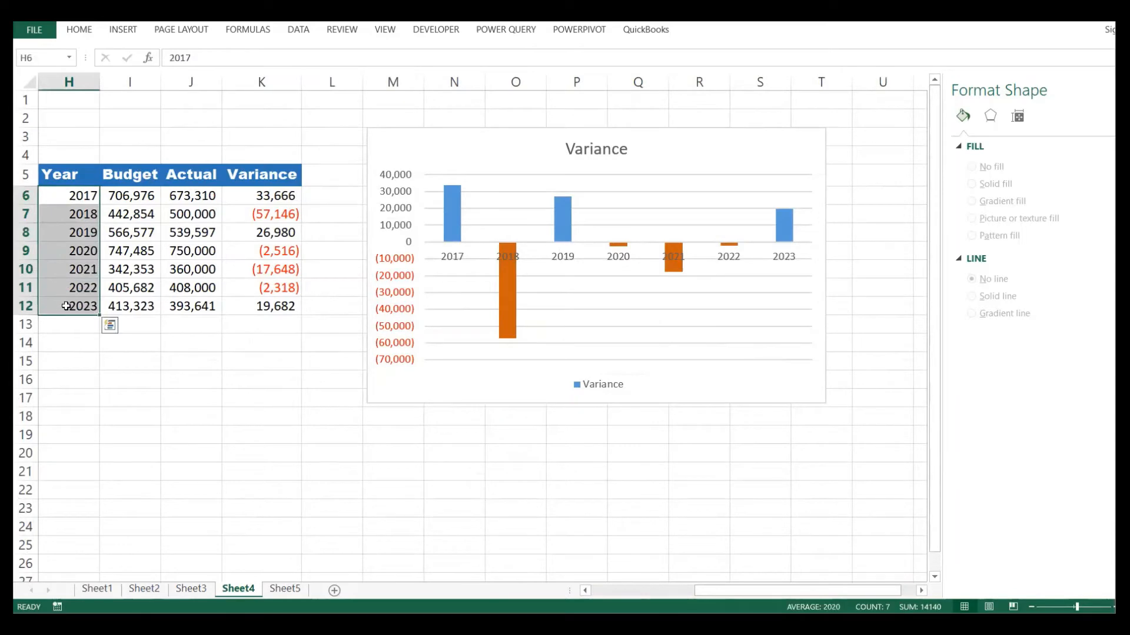
pyautogui.hotkey('ctrl', 'c')
pyautogui.click(285, 589)
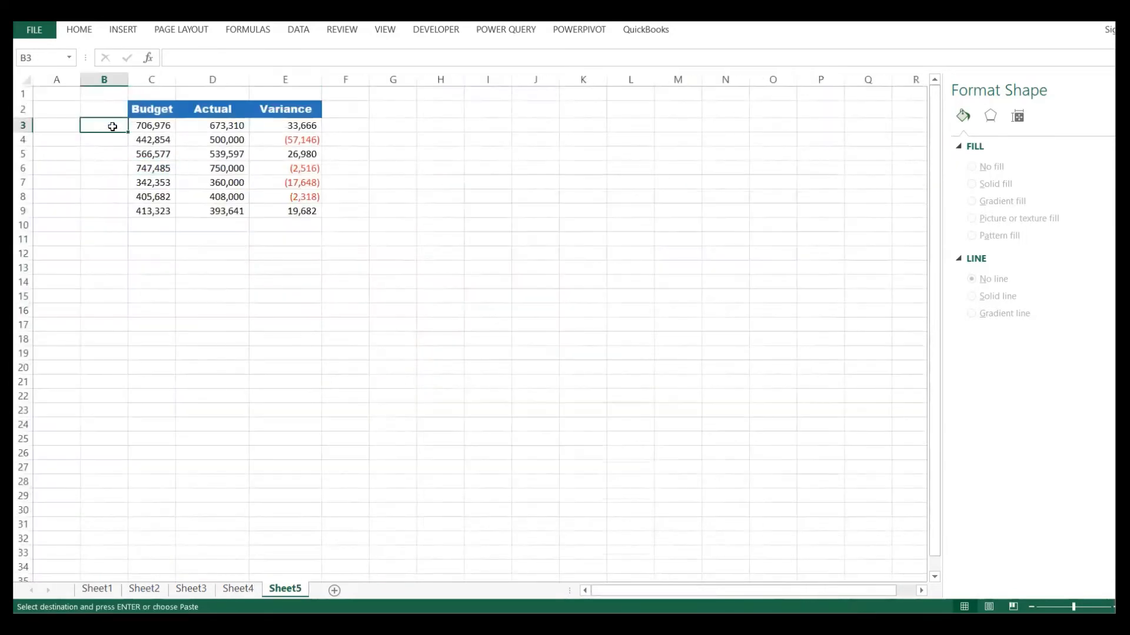
pyautogui.hotkey('ctrl', 'v')
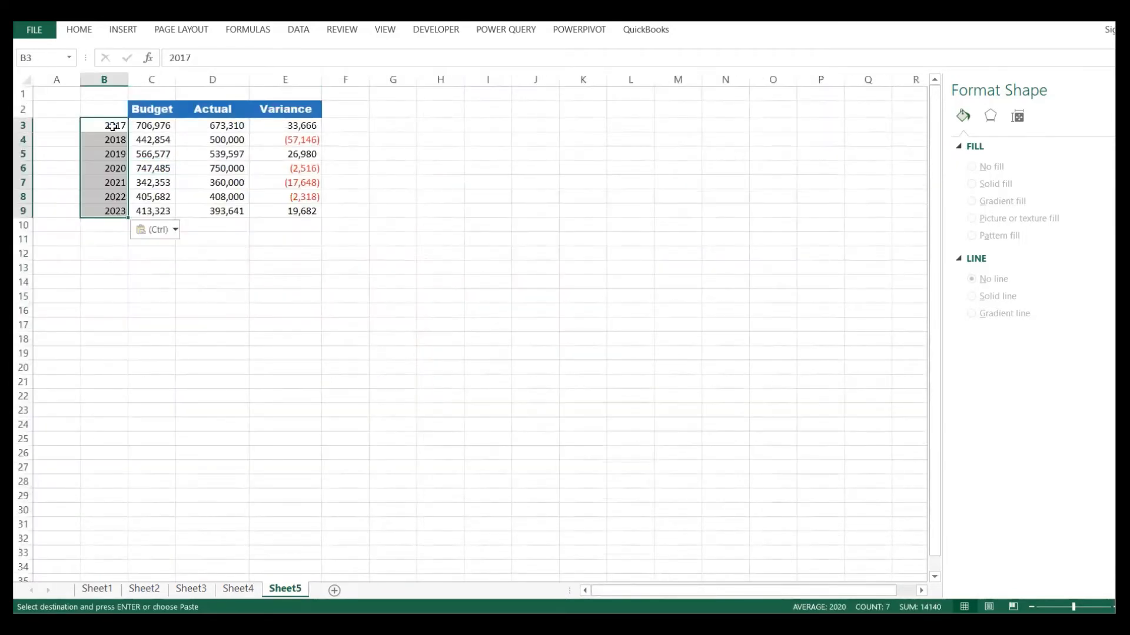
# Copy the Year header from cell H5 on Sheet4 into cell B2 on Sheet5
pyautogui.click(242, 588)
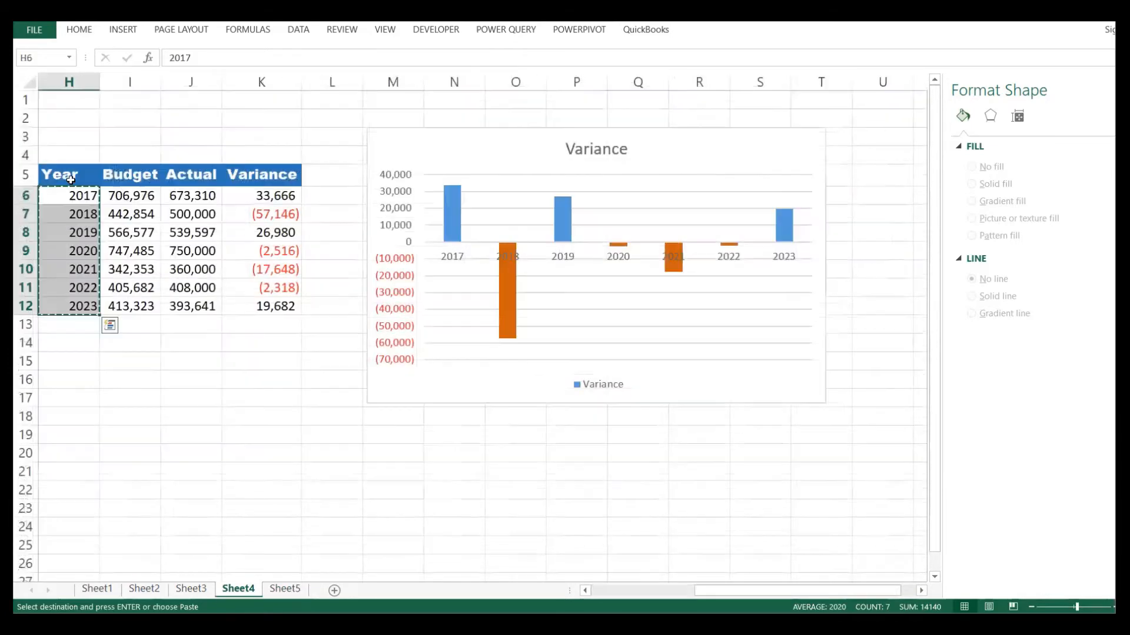
pyautogui.click(70, 179)
pyautogui.hotkey('ctrl', 'c')
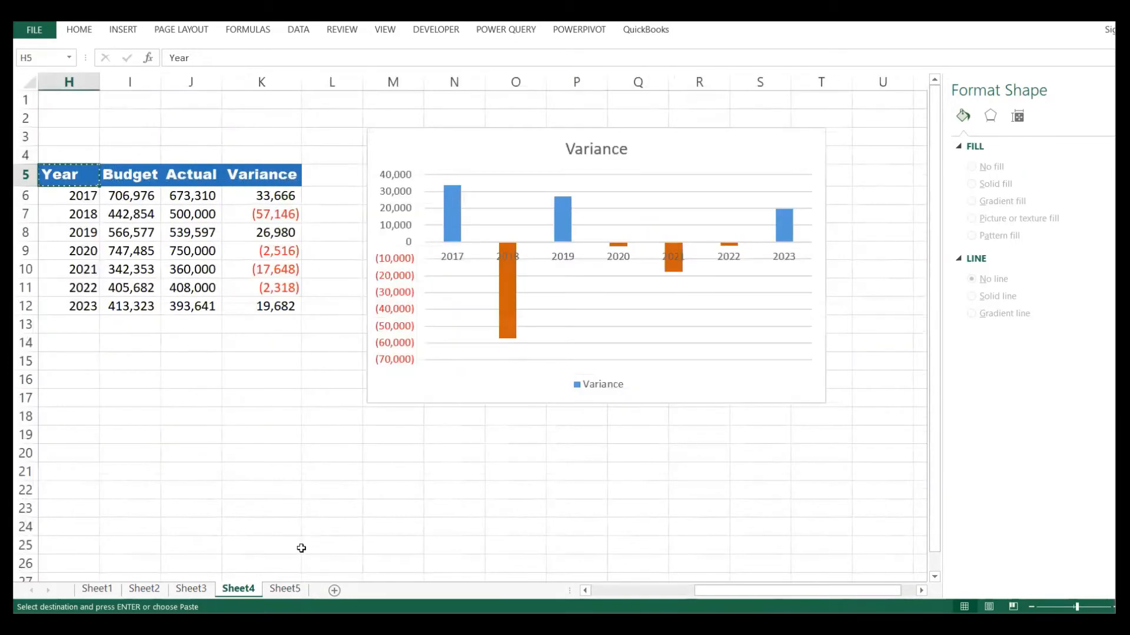
pyautogui.click(287, 589)
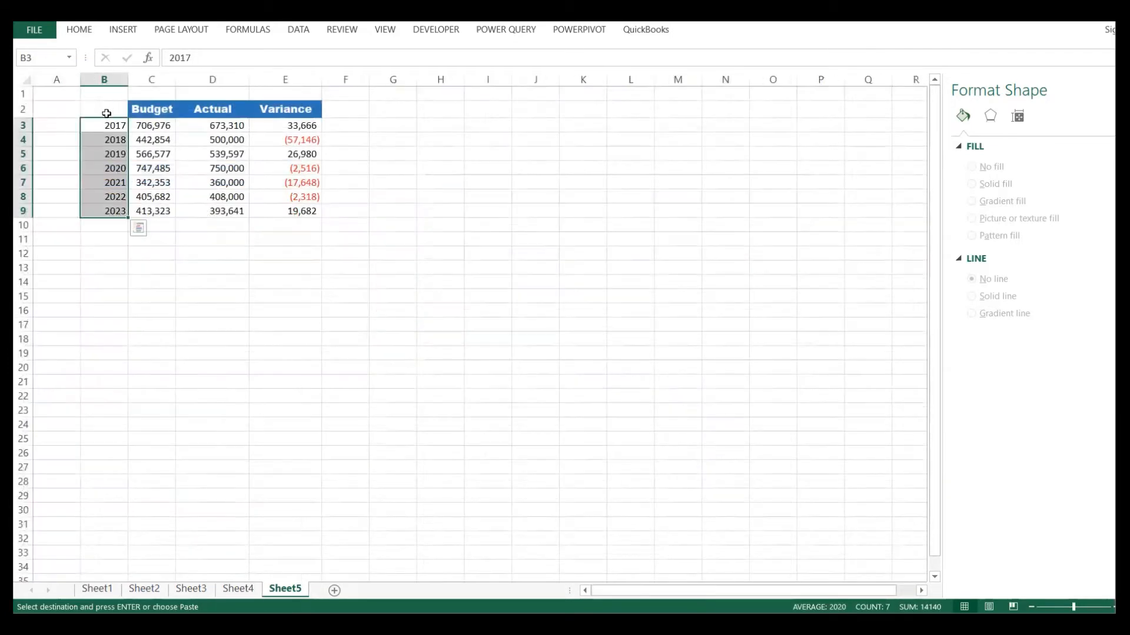
pyautogui.click(105, 114)
pyautogui.hotkey('ctrl', 'v')
pyautogui.click(226, 187)
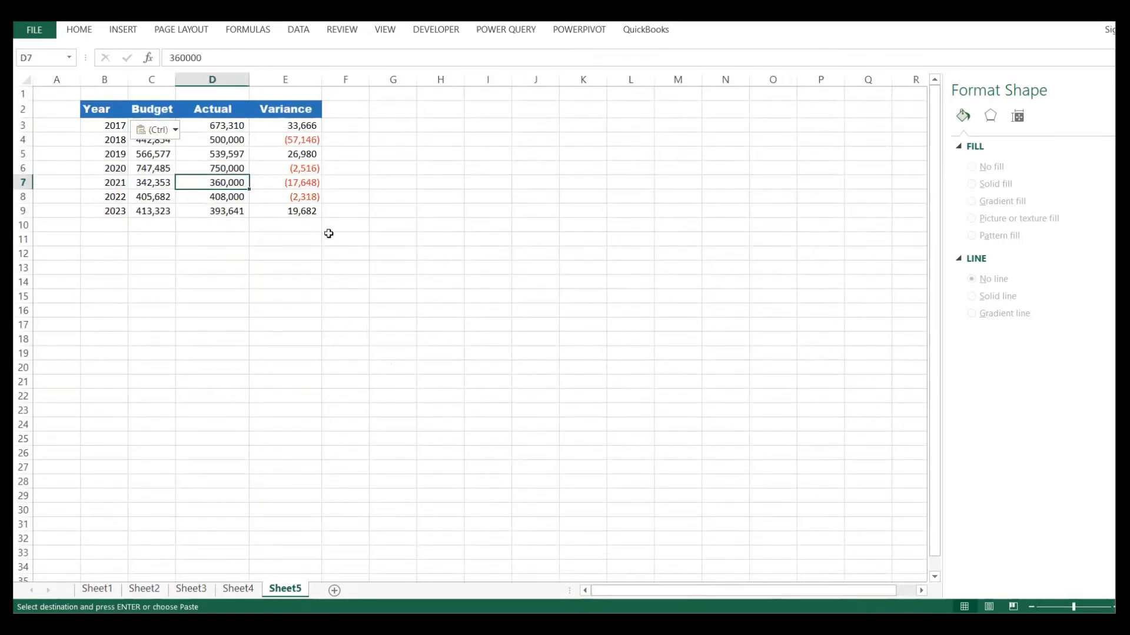
pyautogui.click(328, 235)
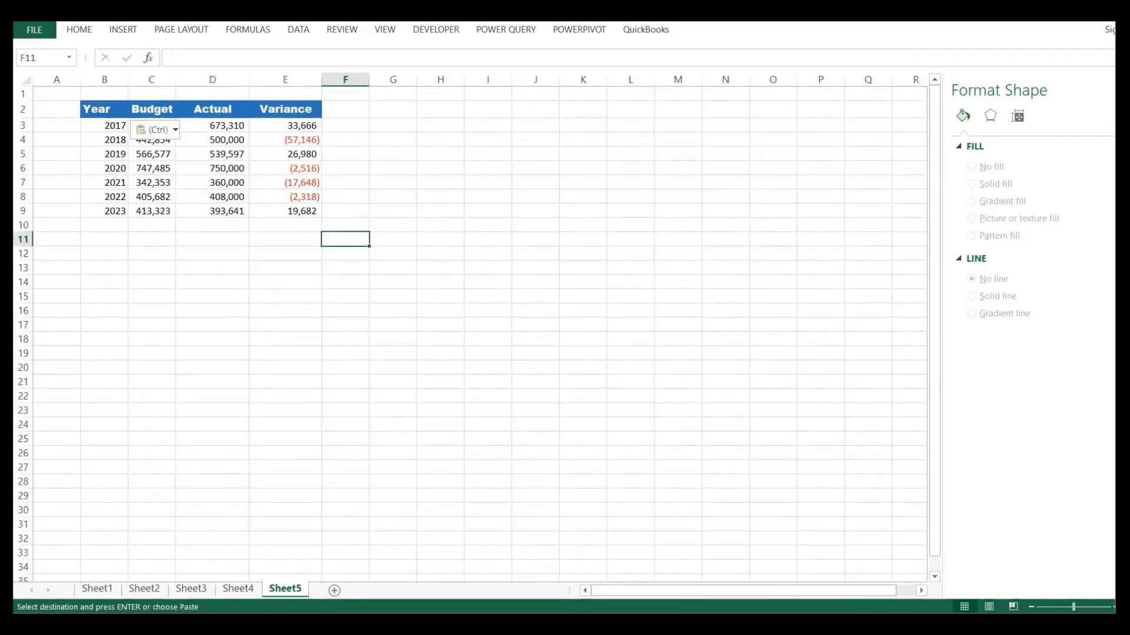
# Enlarge the Sheet5 table and examine its Year, Budget, Actual and Variance columns one by one
pyautogui.scroll(7, 471, 330)
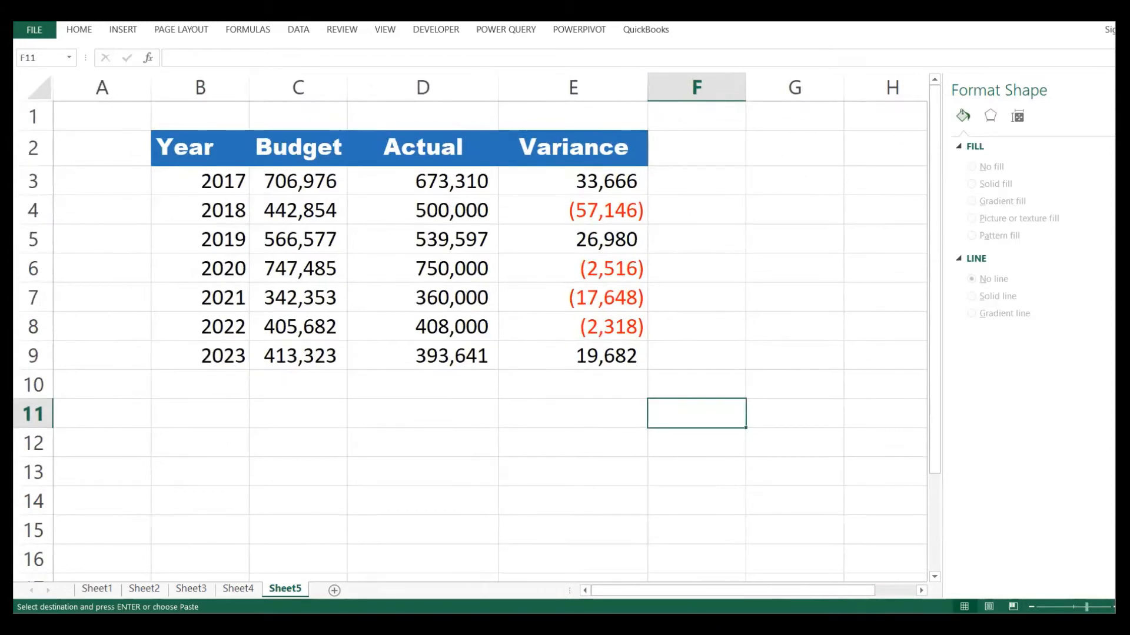
pyautogui.scroll(-1, 541, 506)
pyautogui.click(541, 507)
pyautogui.moveTo(201, 171); pyautogui.dragTo(579, 360)
pyautogui.moveTo(223, 168); pyautogui.dragTo(202, 352)
pyautogui.moveTo(294, 145); pyautogui.dragTo(316, 349)
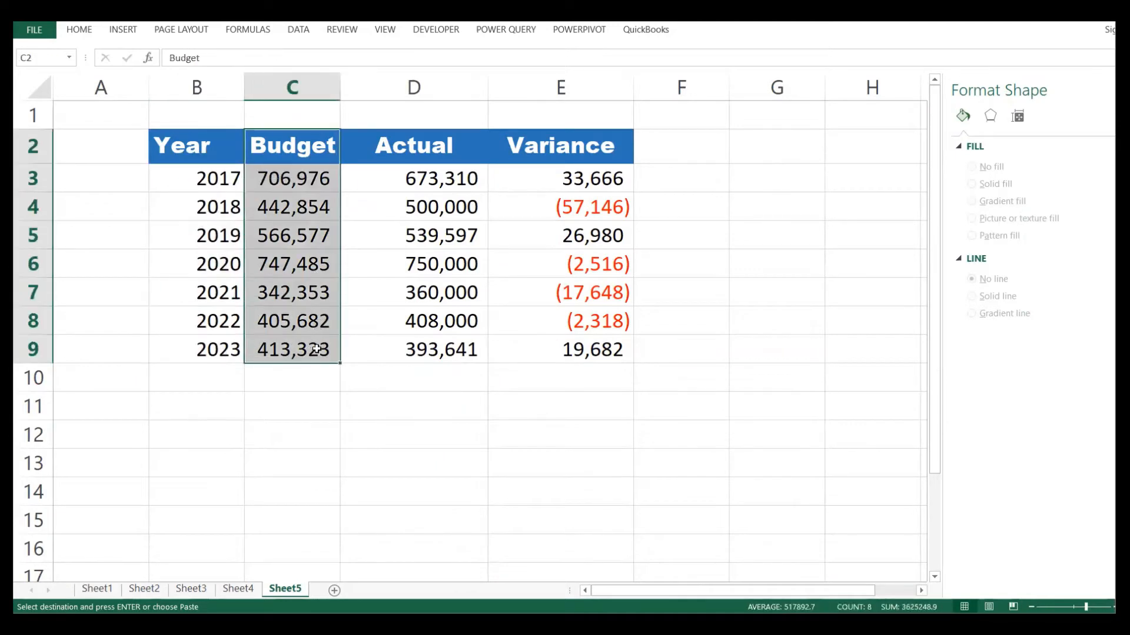
pyautogui.moveTo(439, 145); pyautogui.dragTo(436, 347)
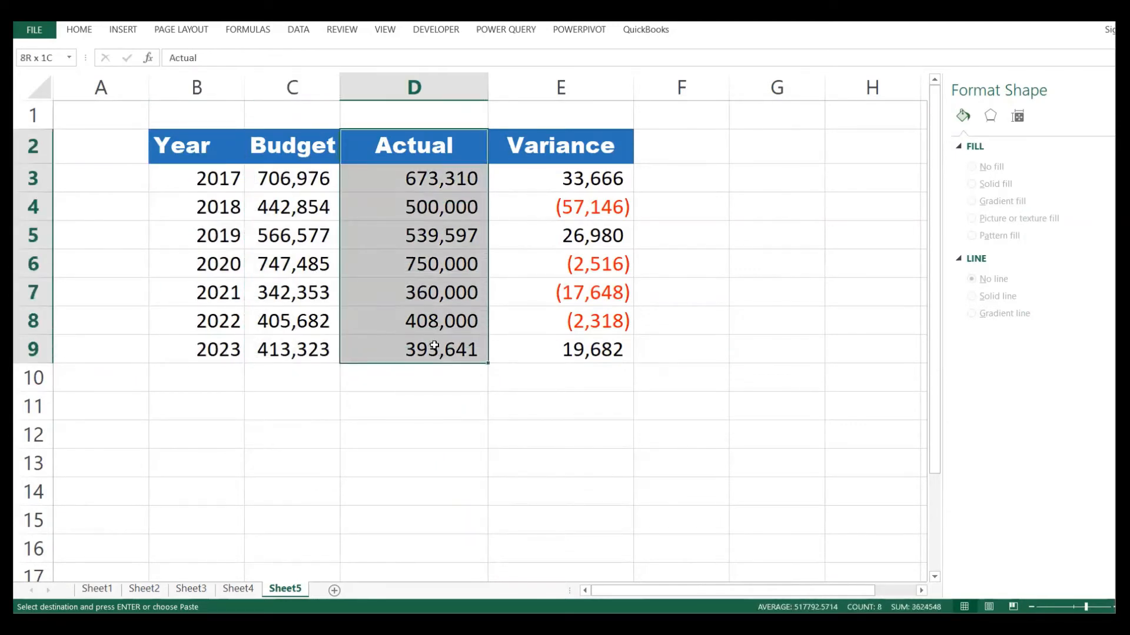
pyautogui.click(448, 231)
pyautogui.moveTo(574, 154); pyautogui.dragTo(585, 353)
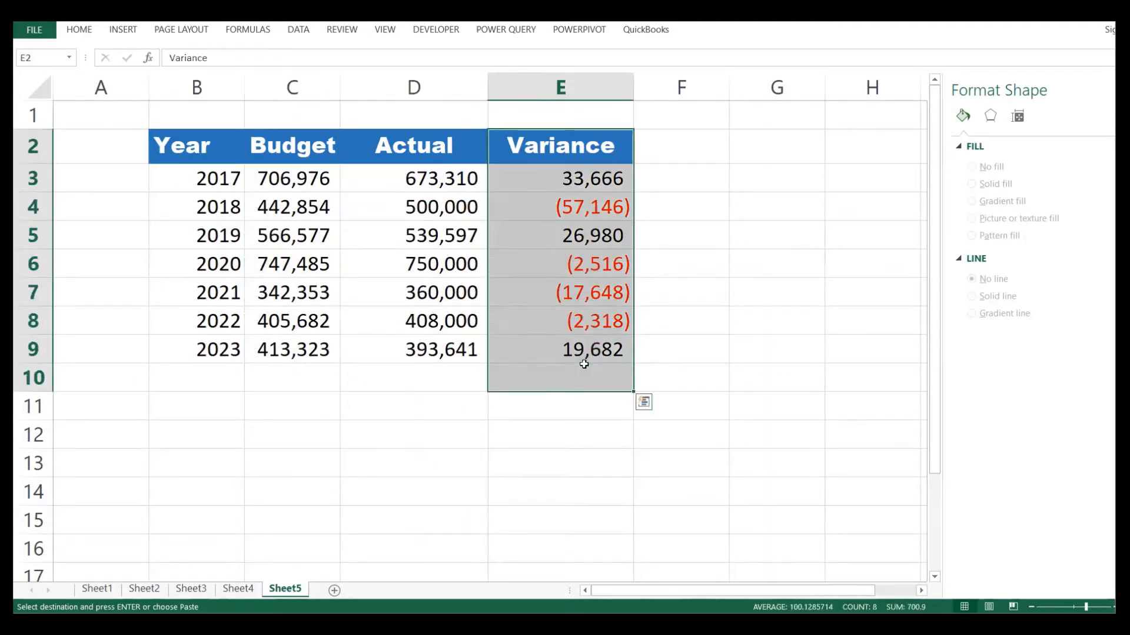
# Inspect the Variance formula in cell E3 and compare the 2017 and 2018 budget, actual and variance figures
pyautogui.click(595, 180)
pyautogui.doubleClick(595, 178)
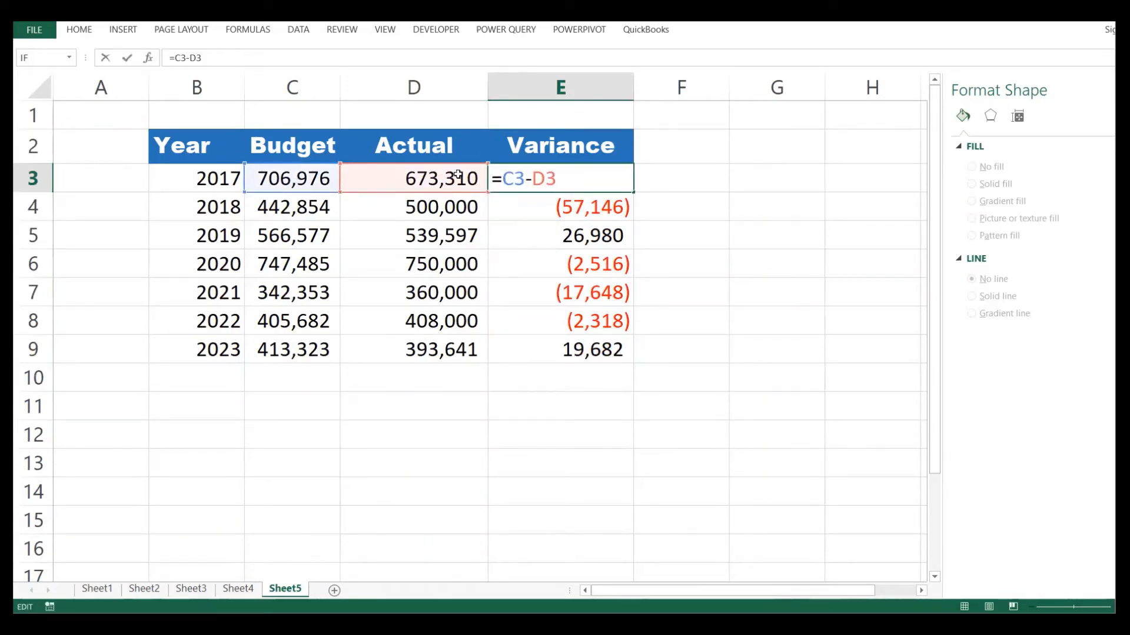
pyautogui.press('Return')
pyautogui.click(553, 253)
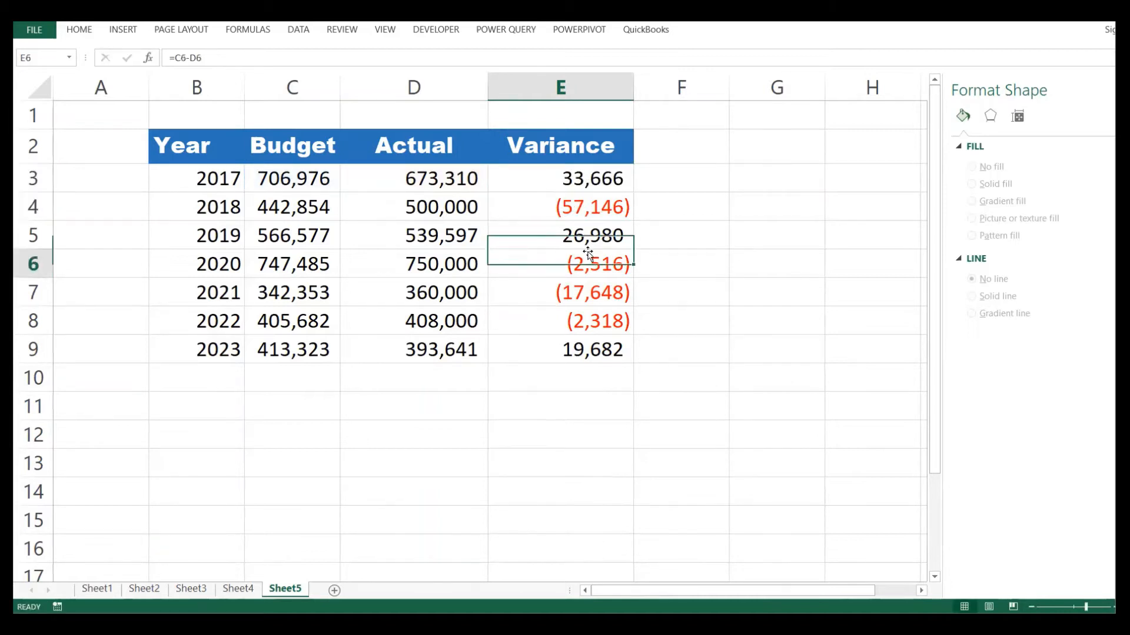
pyautogui.click(587, 187)
pyautogui.click(459, 178)
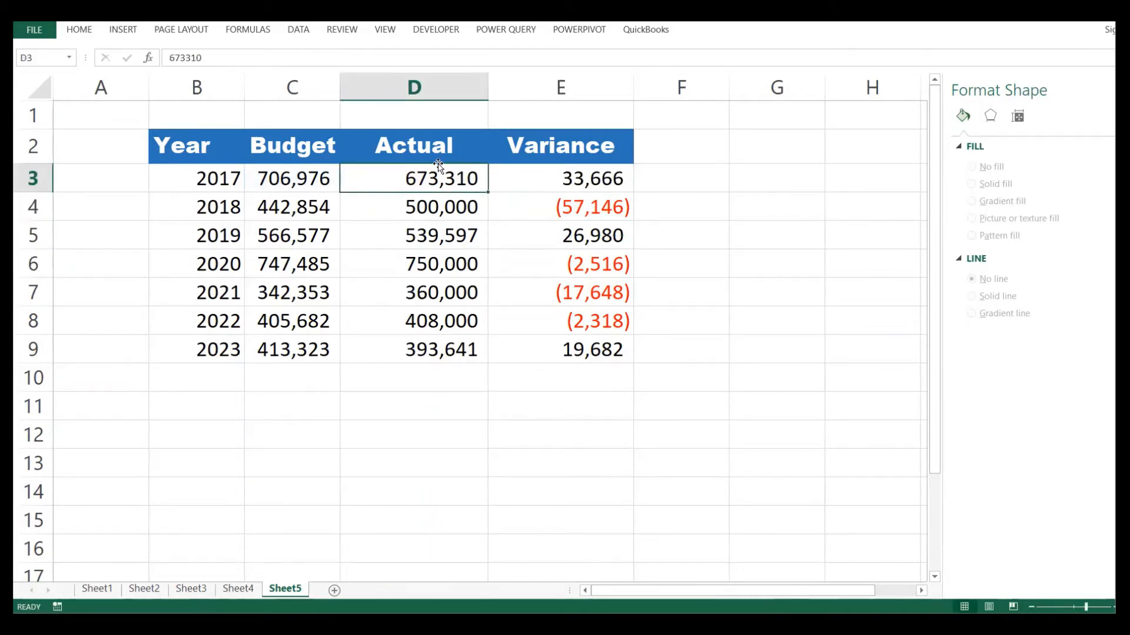
pyautogui.click(316, 176)
pyautogui.click(627, 223)
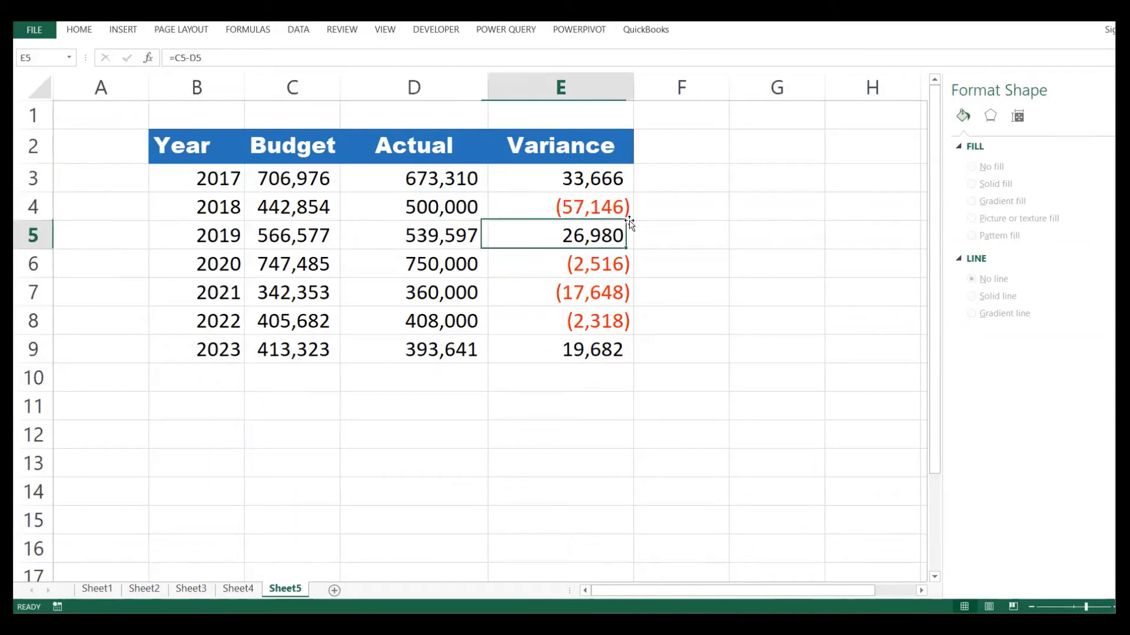
pyautogui.click(479, 203)
pyautogui.click(425, 265)
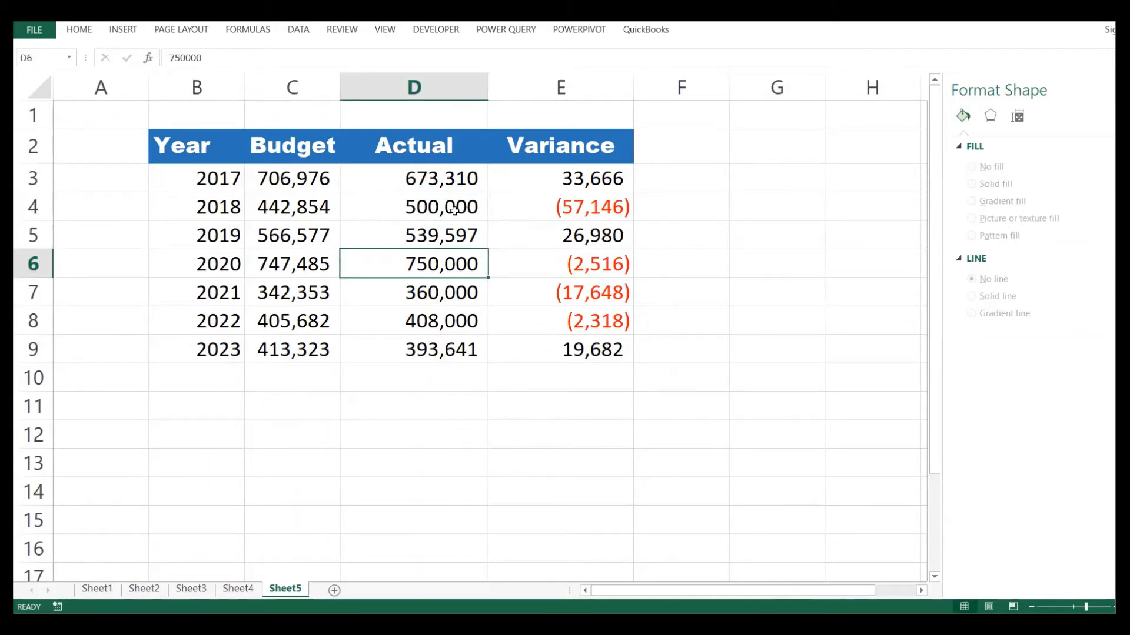
pyautogui.click(454, 210)
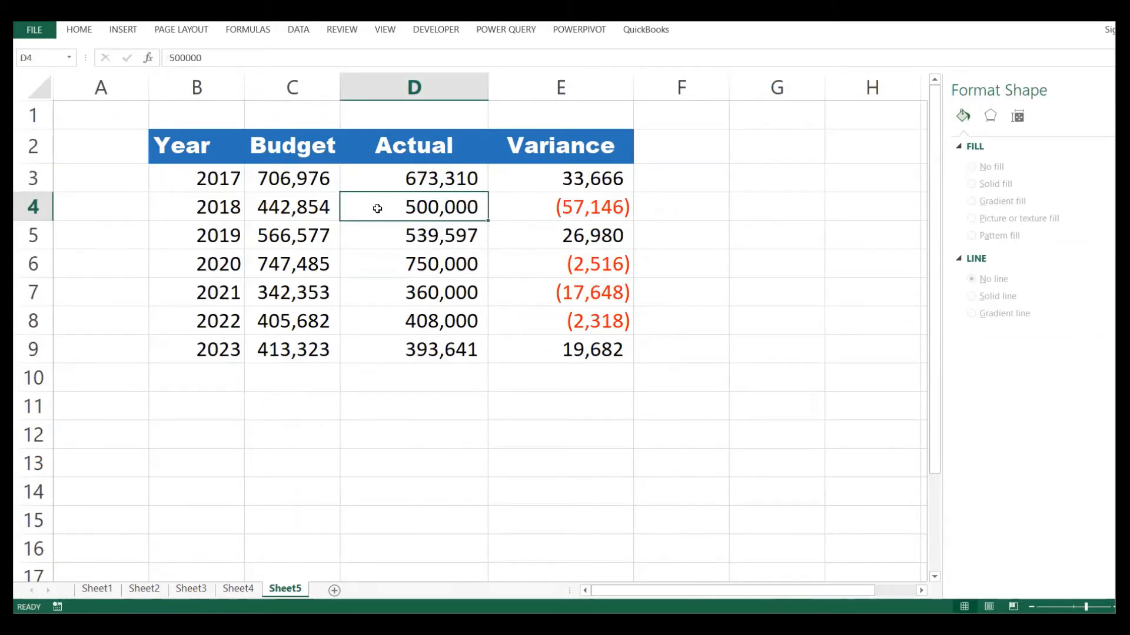
pyautogui.click(291, 207)
pyautogui.click(568, 212)
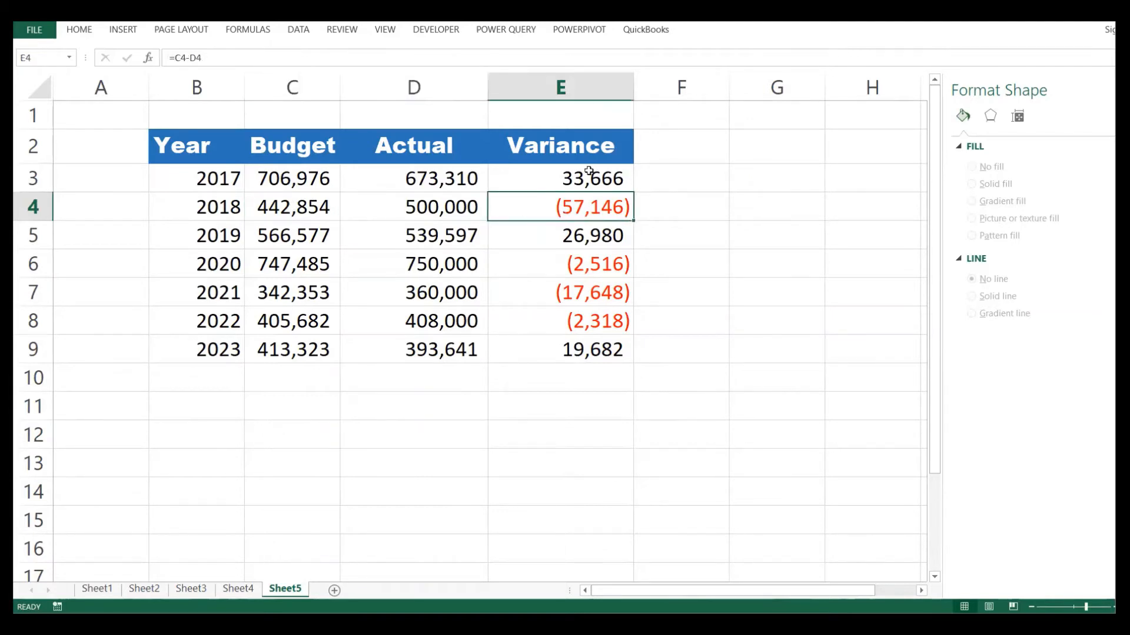
# Review the Year and Variance columns on Sheet5 as the data for the chart
pyautogui.moveTo(586, 171); pyautogui.dragTo(588, 347)
pyautogui.moveTo(586, 390); pyautogui.dragTo(587, 393)
pyautogui.click(236, 259)
pyautogui.moveTo(197, 147); pyautogui.dragTo(200, 334)
pyautogui.moveTo(577, 158); pyautogui.dragTo(588, 335)
pyautogui.click(520, 375)
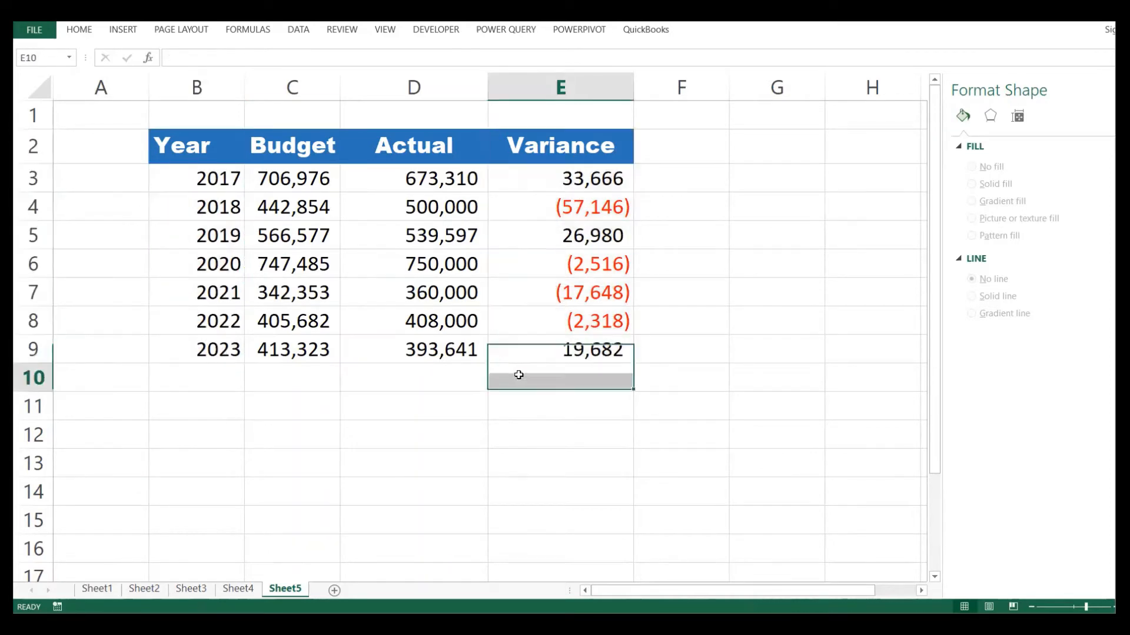
pyautogui.click(206, 145)
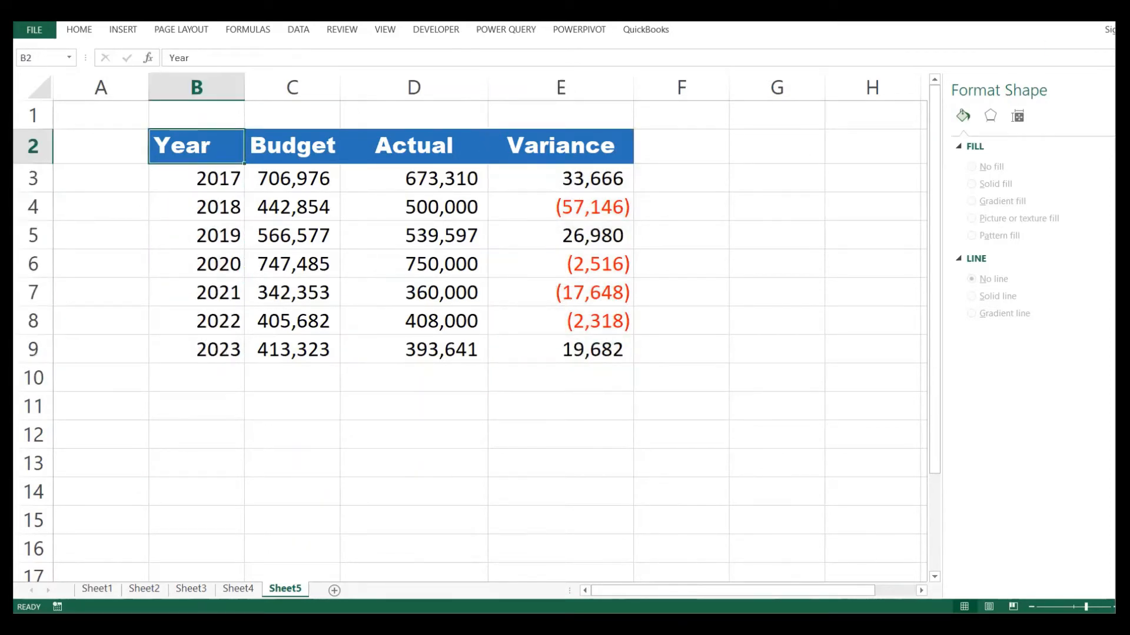
pyautogui.hotkey('ctrl', 'shift', 'u')
pyautogui.click(474, 236)
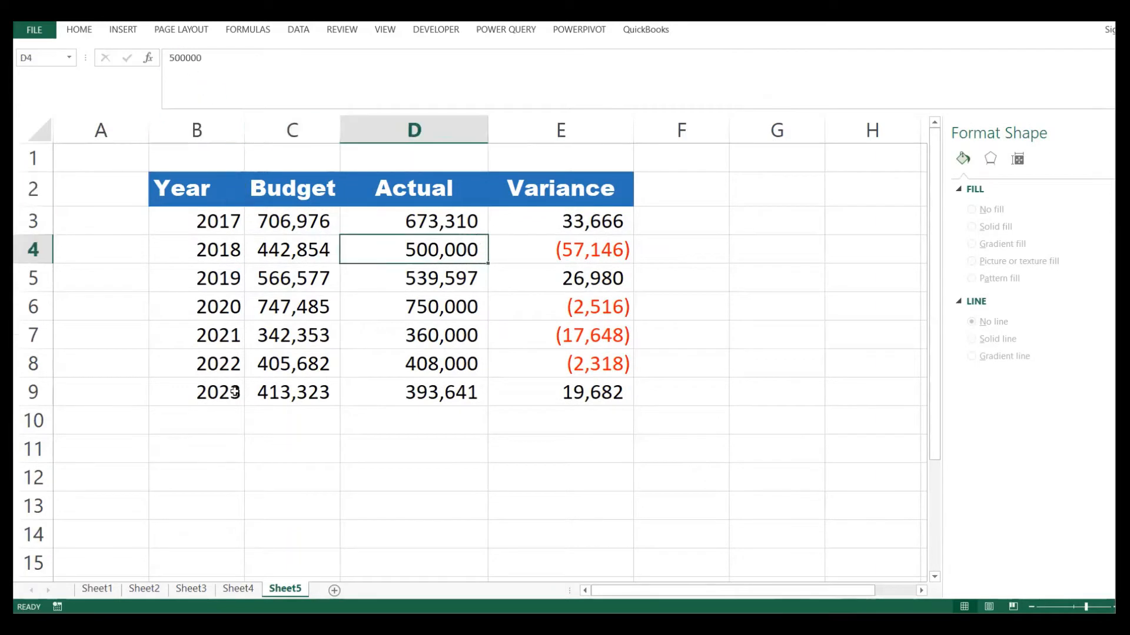
pyautogui.click(254, 342)
pyautogui.moveTo(198, 186); pyautogui.dragTo(203, 425)
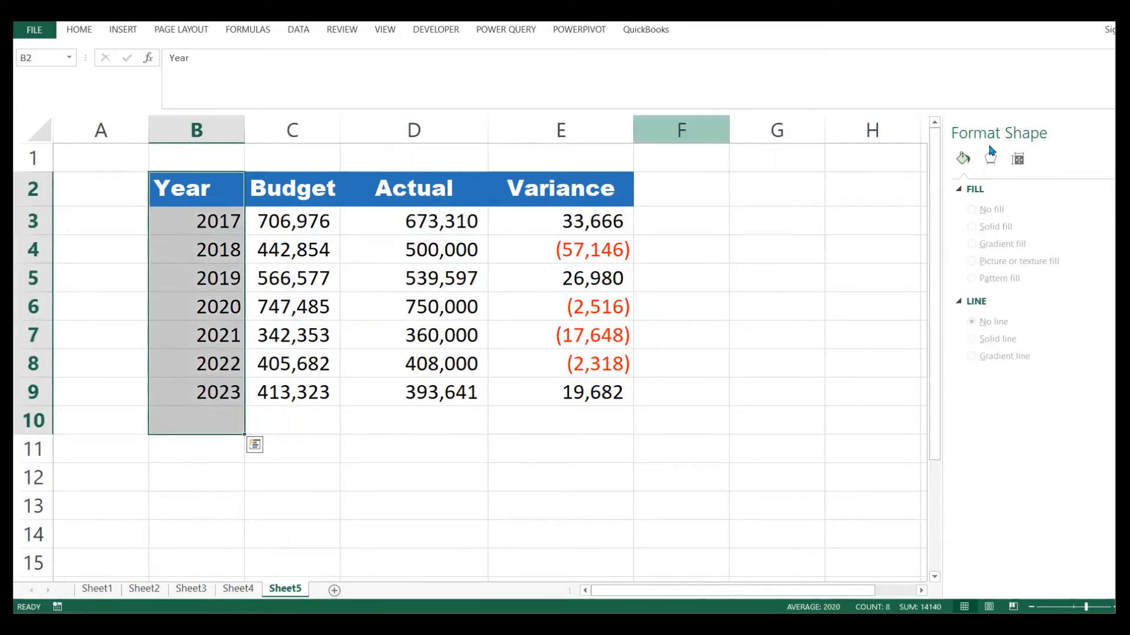
pyautogui.hotkey('ctrl', 'shift', 'u')
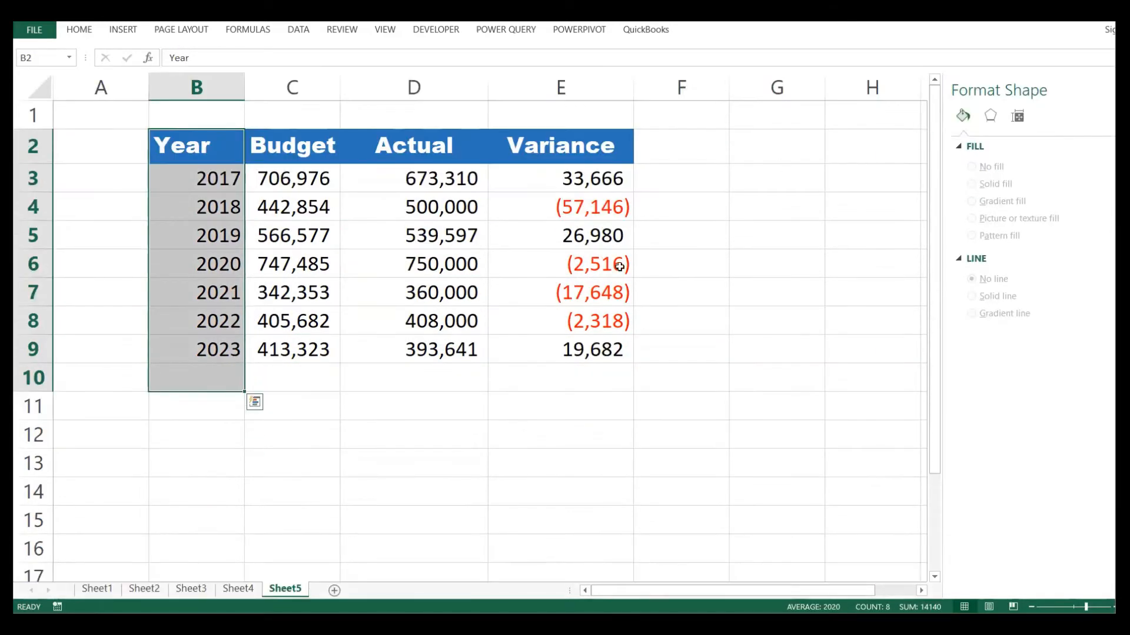
# Insert a 2-D clustered column chart from the Year and Variance columns, B2:B9 and E2:E9
pyautogui.click(388, 295)
pyautogui.moveTo(200, 146); pyautogui.dragTo(204, 349)
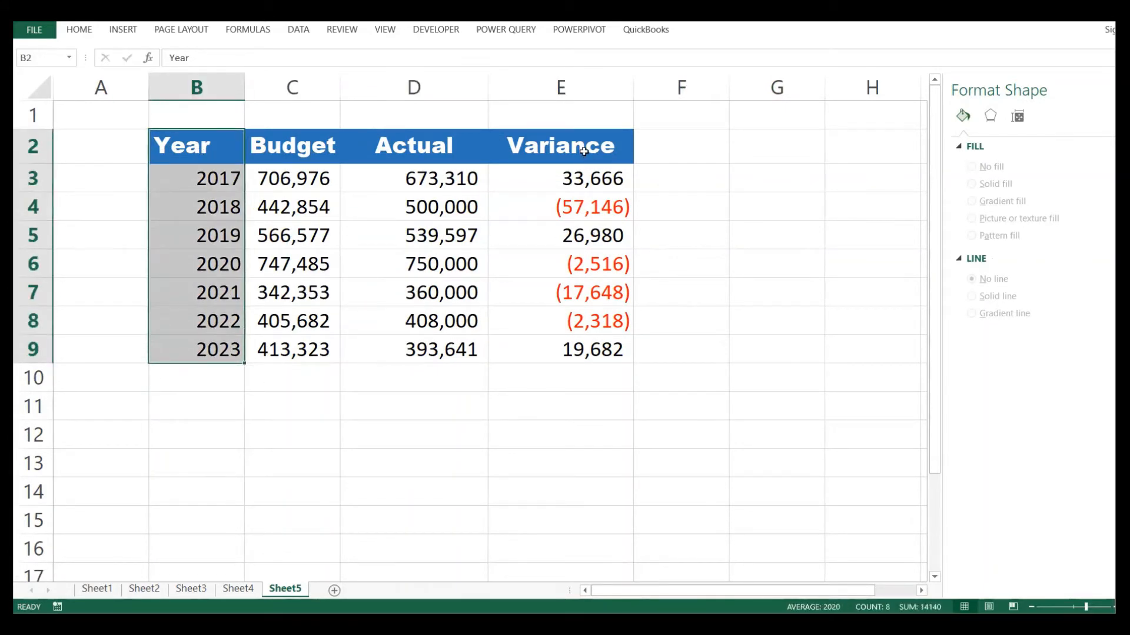
pyautogui.moveTo(584, 151); pyautogui.dragTo(578, 347)
pyautogui.click(124, 29)
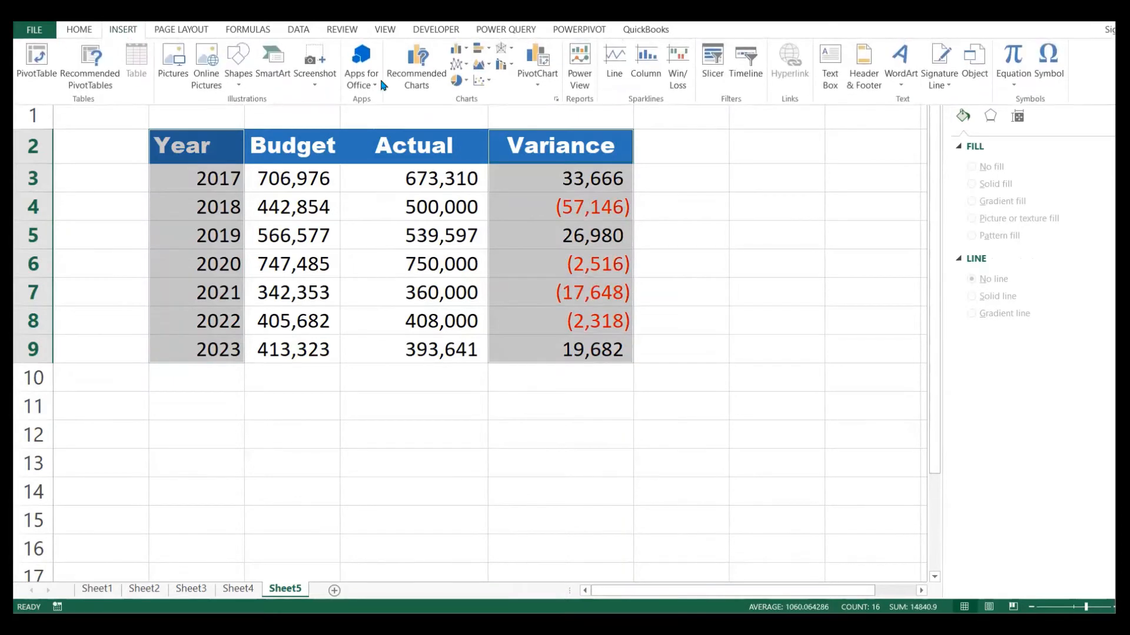
pyautogui.click(459, 53)
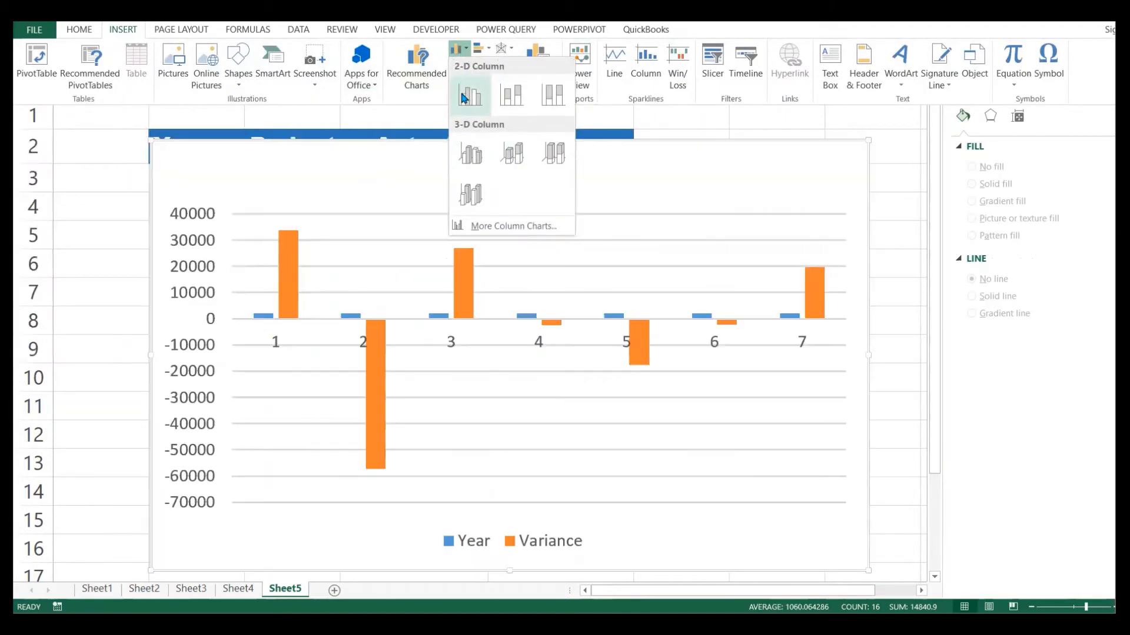
pyautogui.click(469, 95)
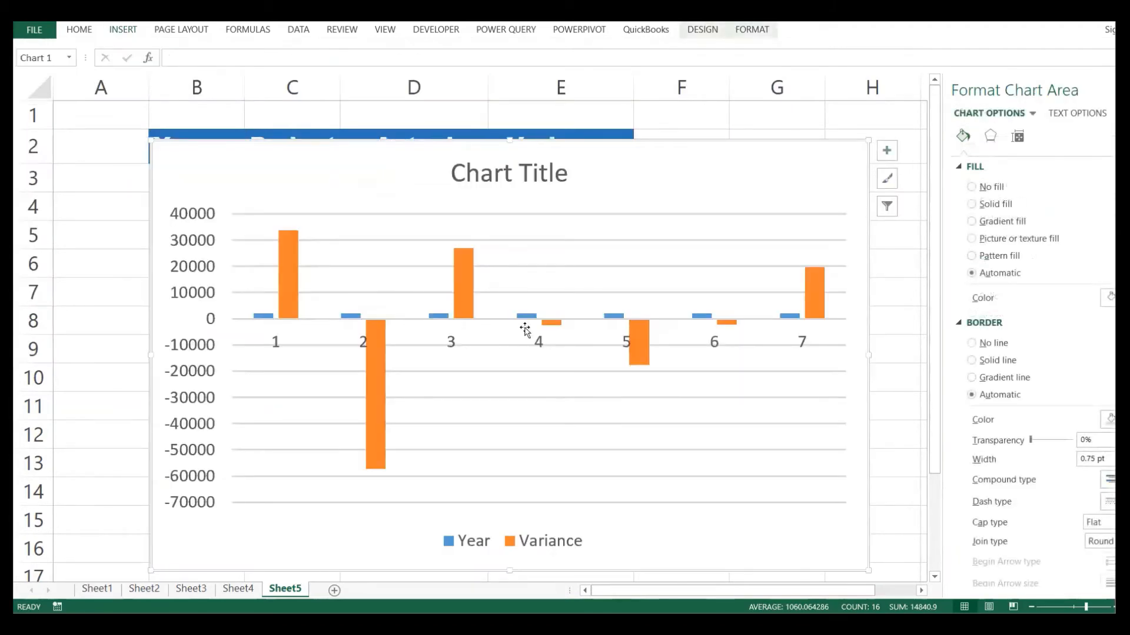
# Delete the Year series from the column chart so that it plots only Variance
pyautogui.click(614, 277)
pyautogui.click(459, 356)
pyautogui.click(466, 544)
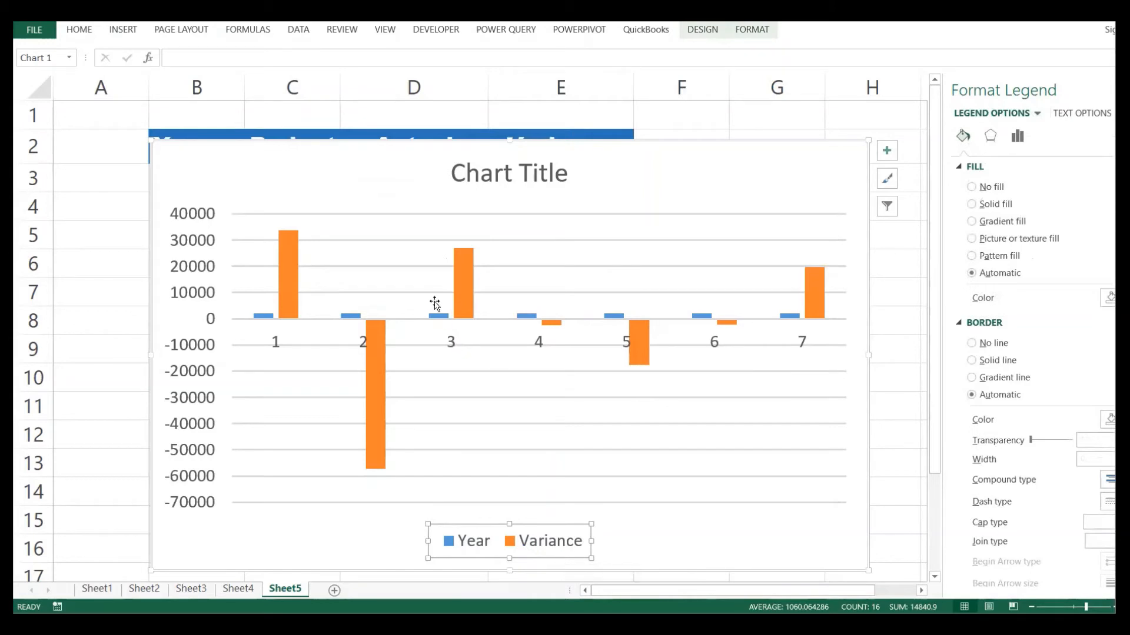
pyautogui.click(436, 321)
pyautogui.click(436, 313)
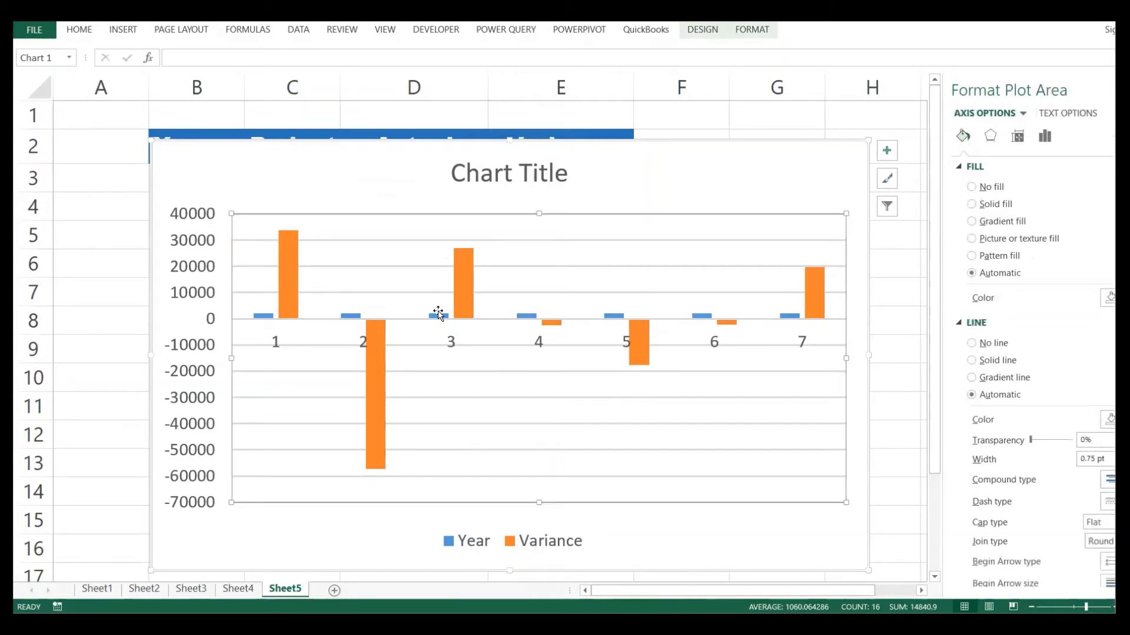
pyautogui.click(440, 317)
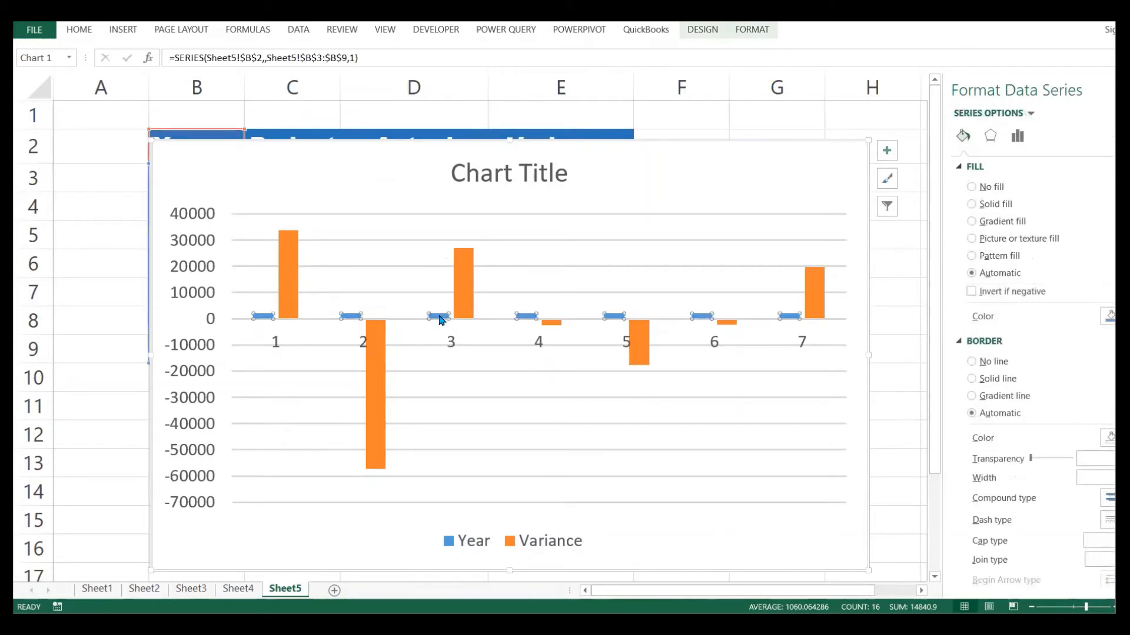
pyautogui.press('Delete')
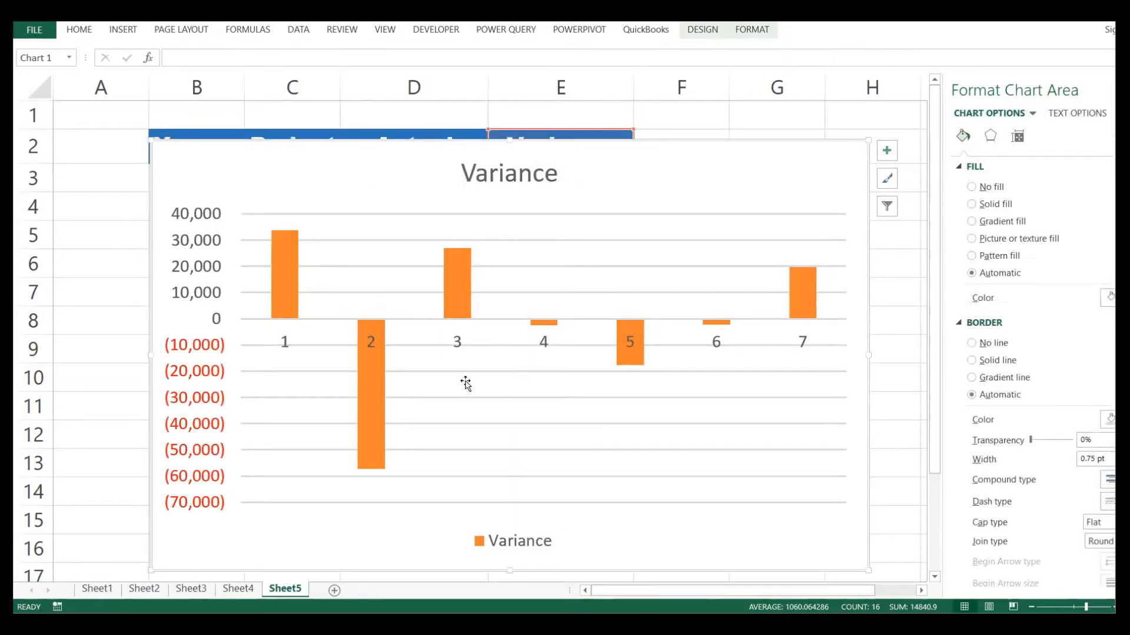
pyautogui.click(330, 345)
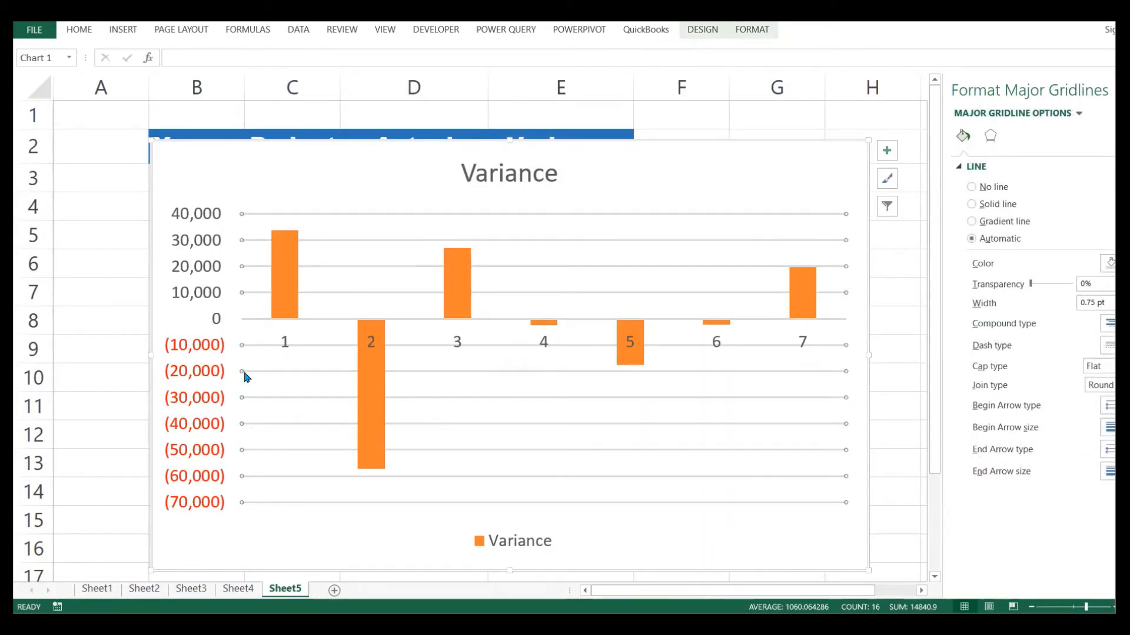
pyautogui.rightClick(566, 381)
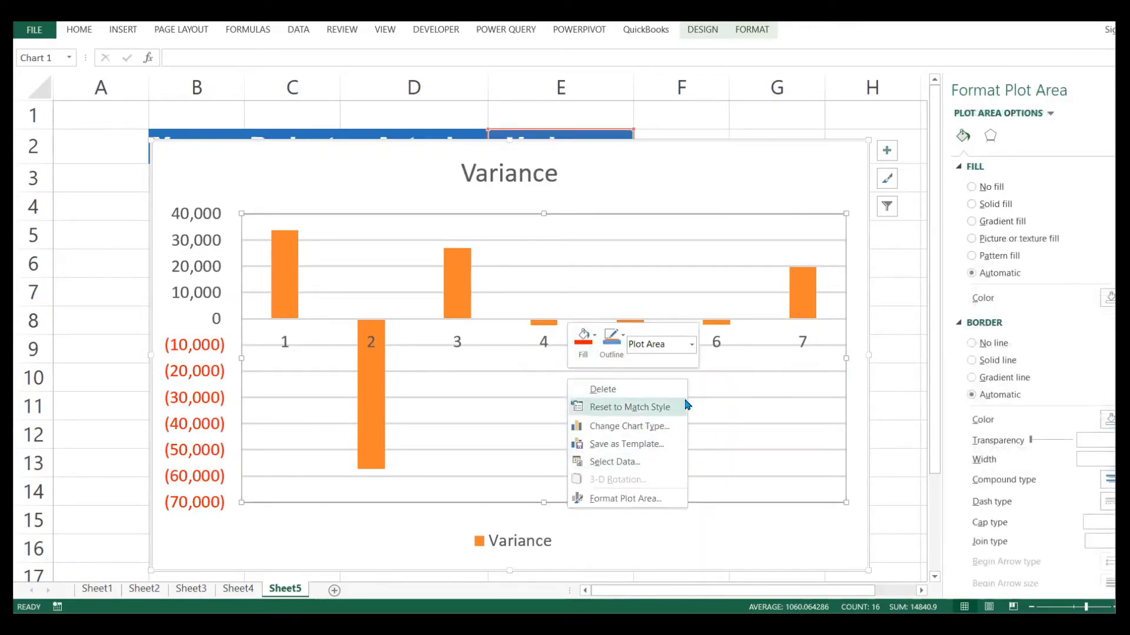
pyautogui.click(625, 463)
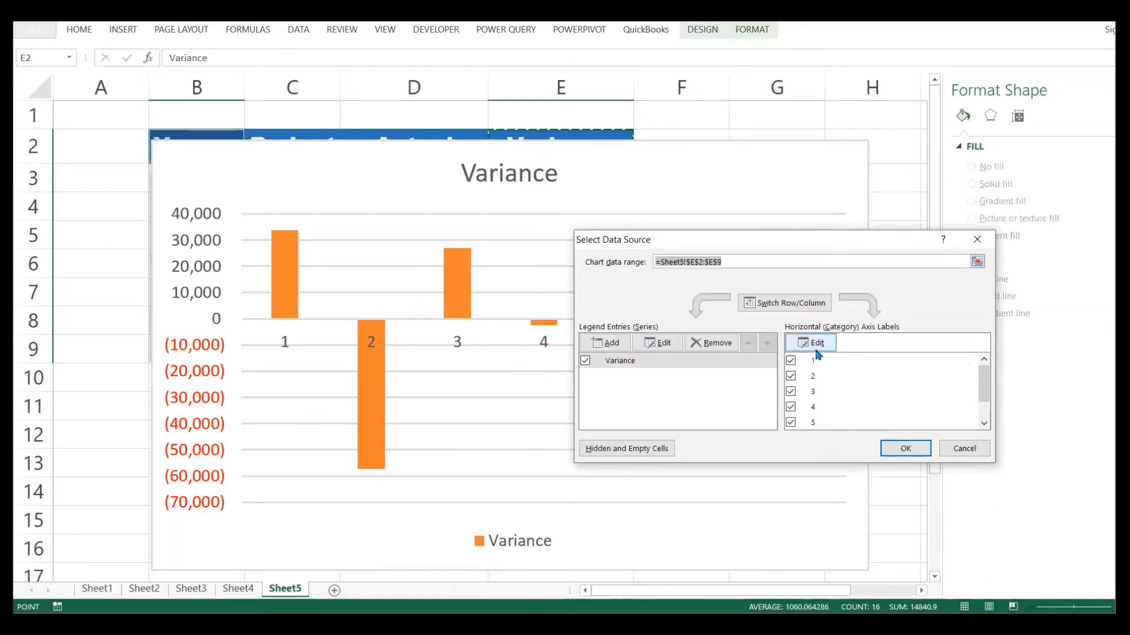
pyautogui.click(816, 350)
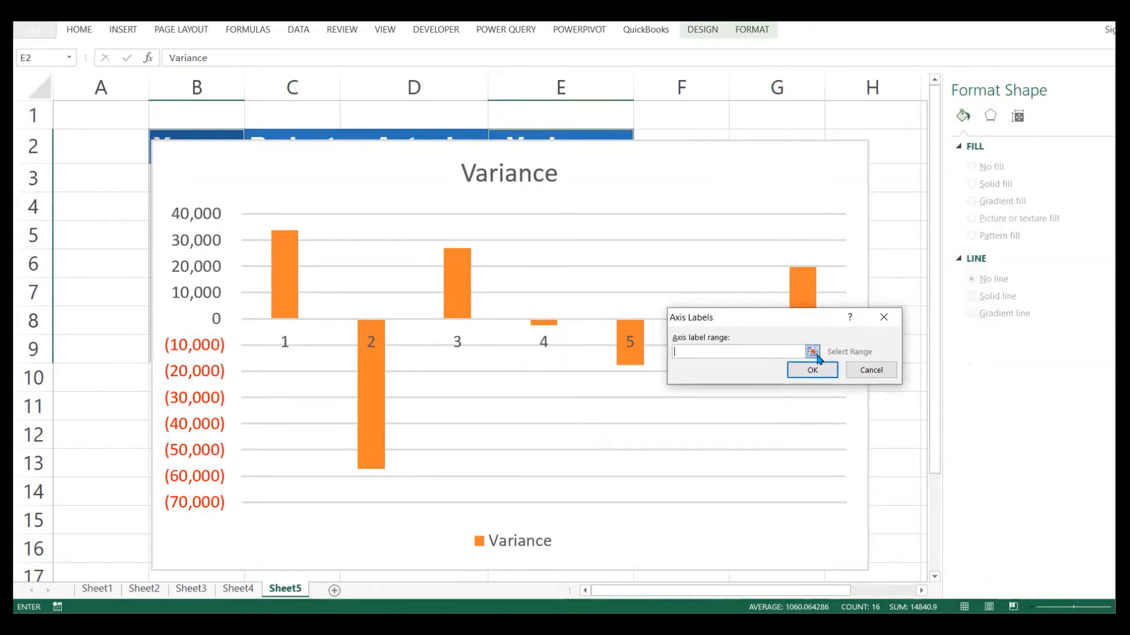
pyautogui.click(883, 317)
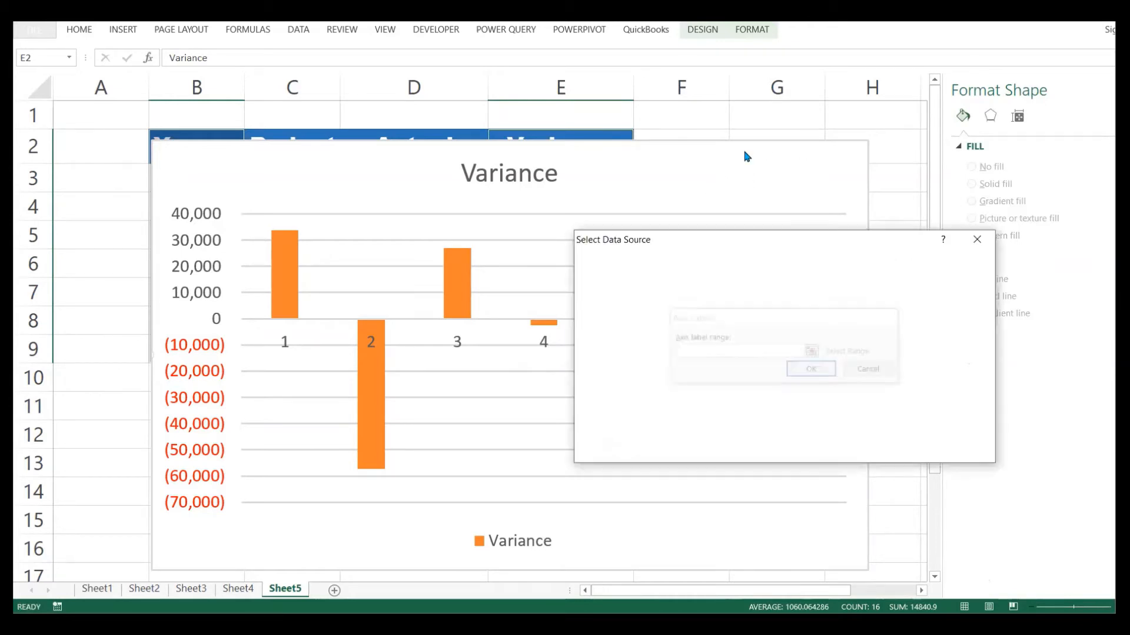
pyautogui.click(977, 241)
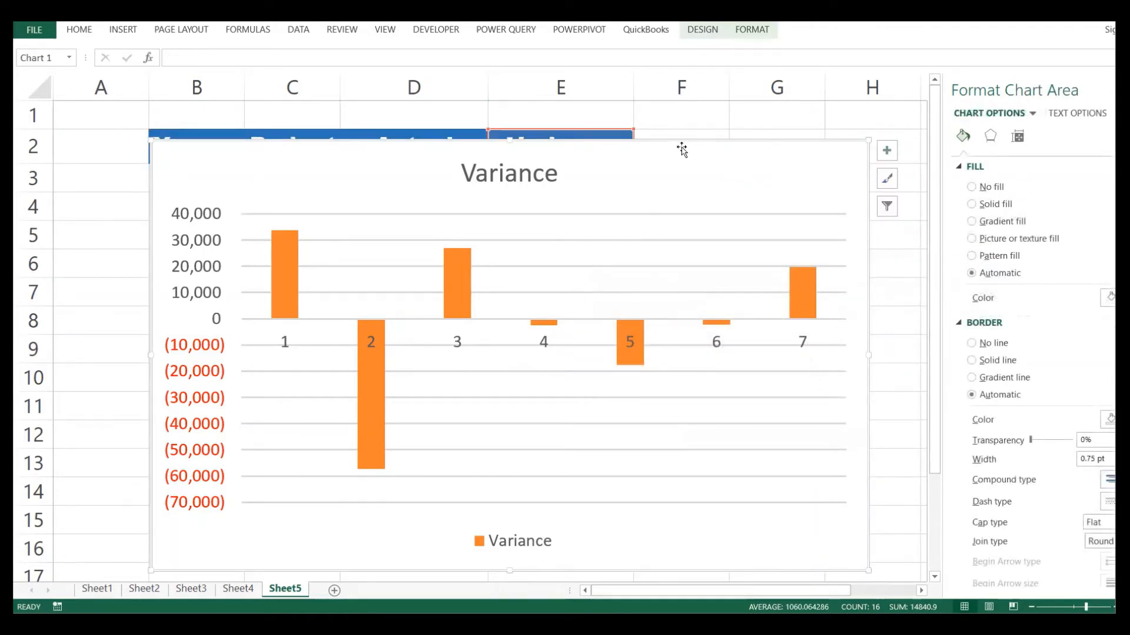
# Move the chart clear of the data table so that its edge starts in column G
pyautogui.moveTo(680, 148); pyautogui.dragTo(956, 172)
pyautogui.keyDown('ctrl'); pyautogui.scroll(-3, 496, 139); pyautogui.keyUp('ctrl')
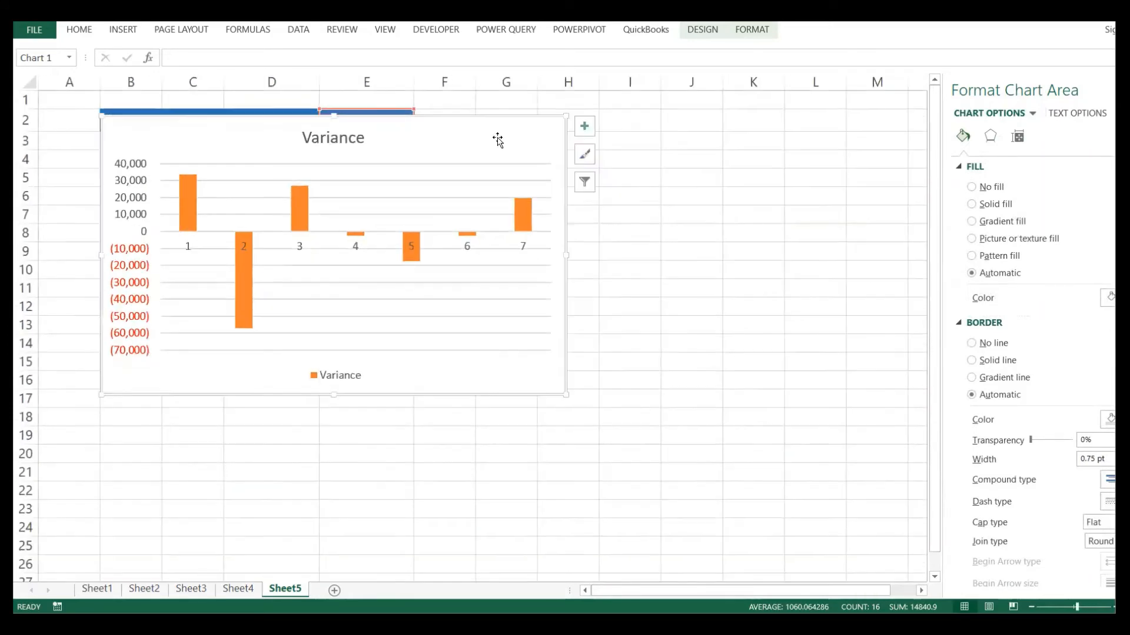
pyautogui.moveTo(623, 166); pyautogui.dragTo(798, 197)
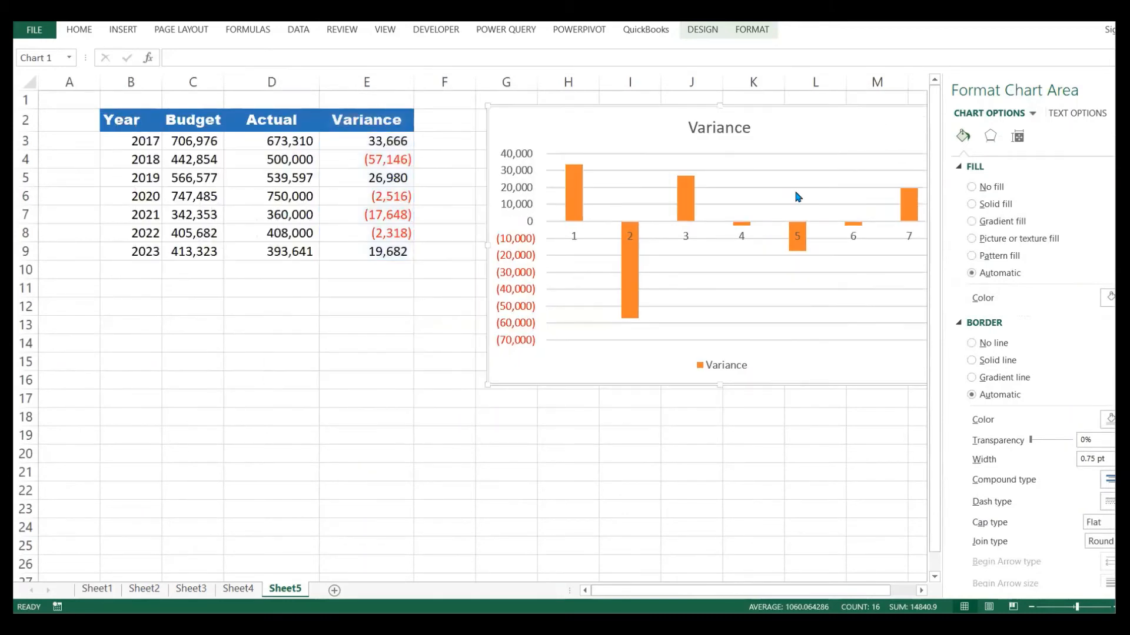
# Set the chart's horizontal axis labels to the years in Sheet5 cells B3:B9
pyautogui.rightClick(788, 287)
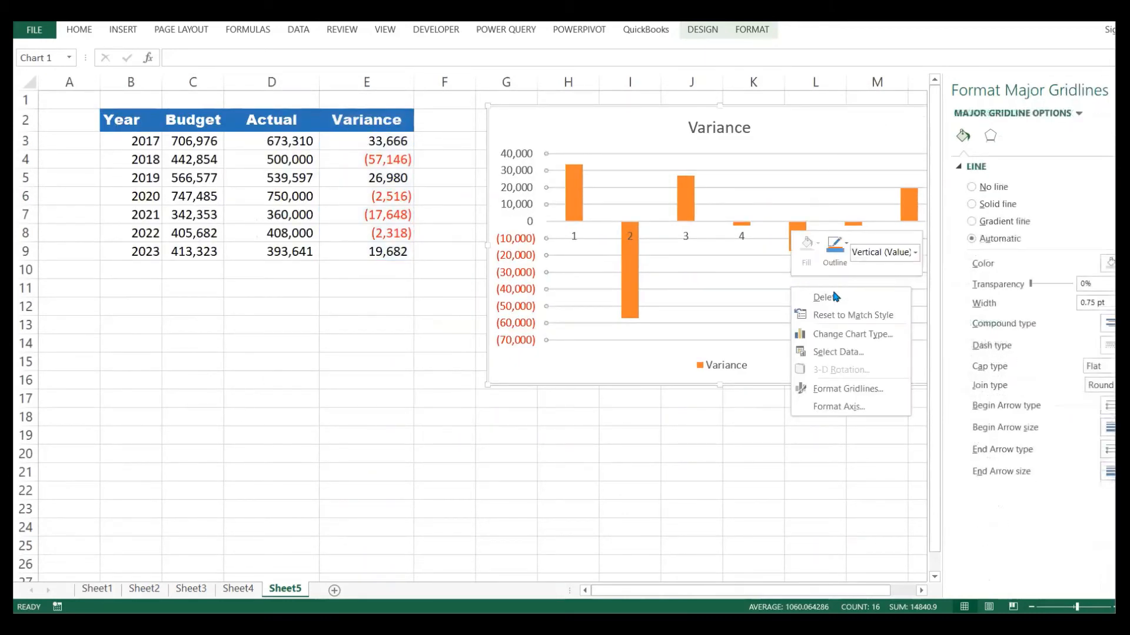
pyautogui.click(849, 353)
pyautogui.click(813, 343)
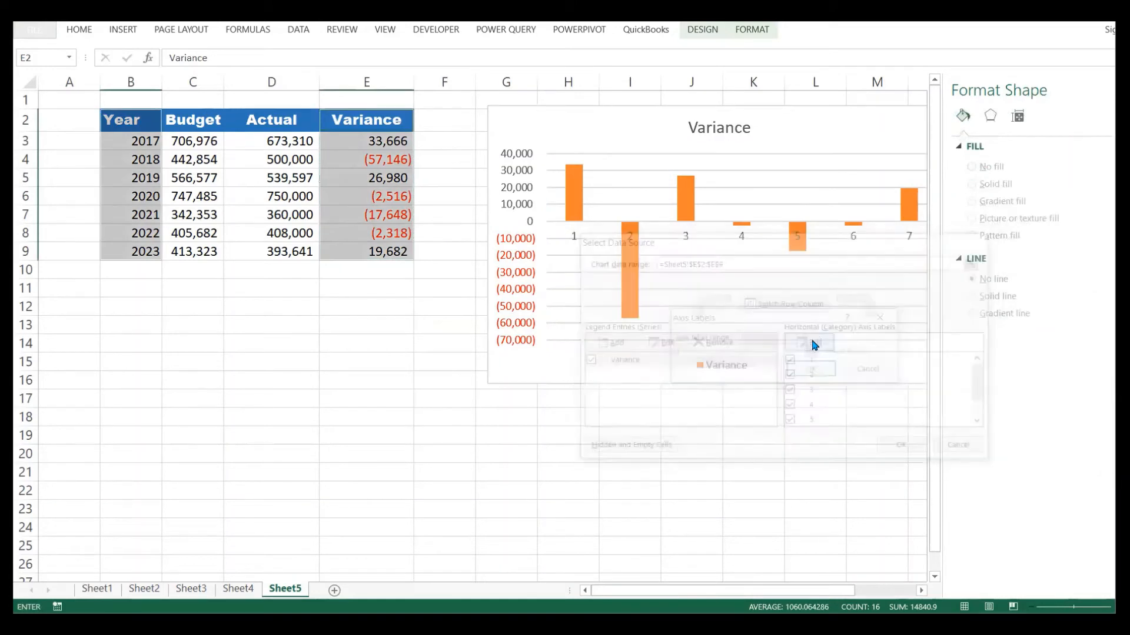
pyautogui.moveTo(143, 141); pyautogui.dragTo(143, 251)
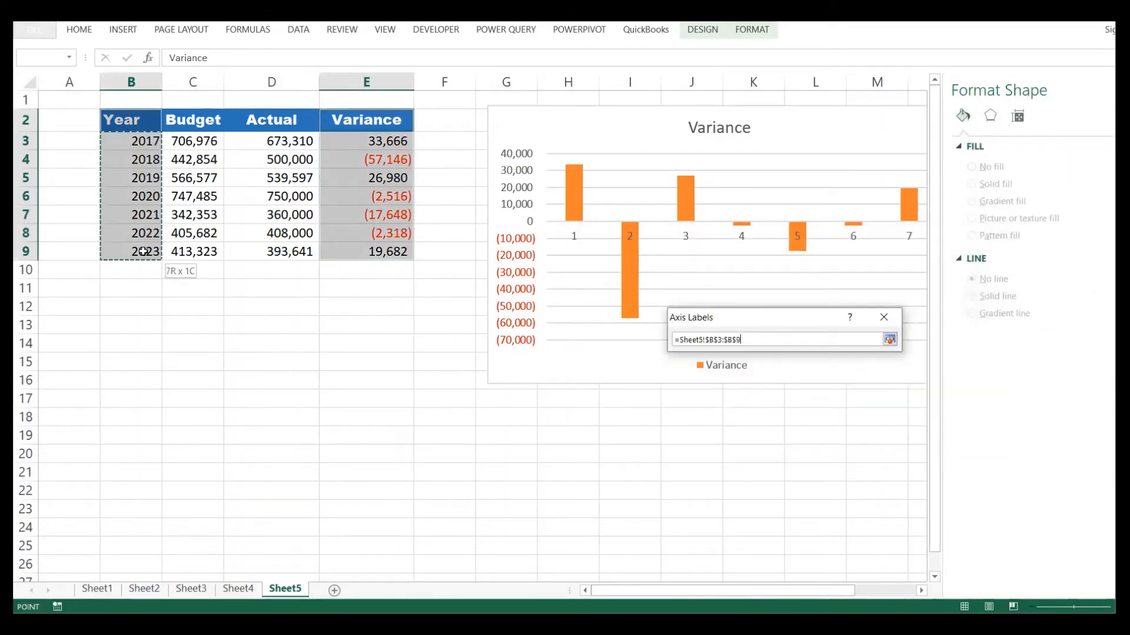
pyautogui.click(868, 369)
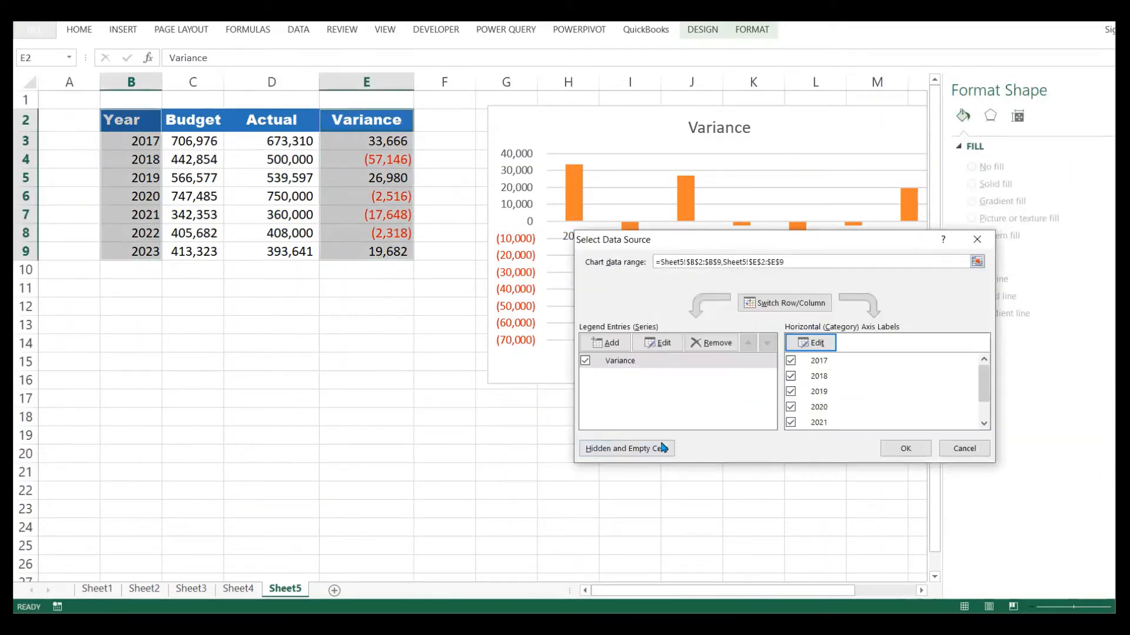
pyautogui.click(901, 449)
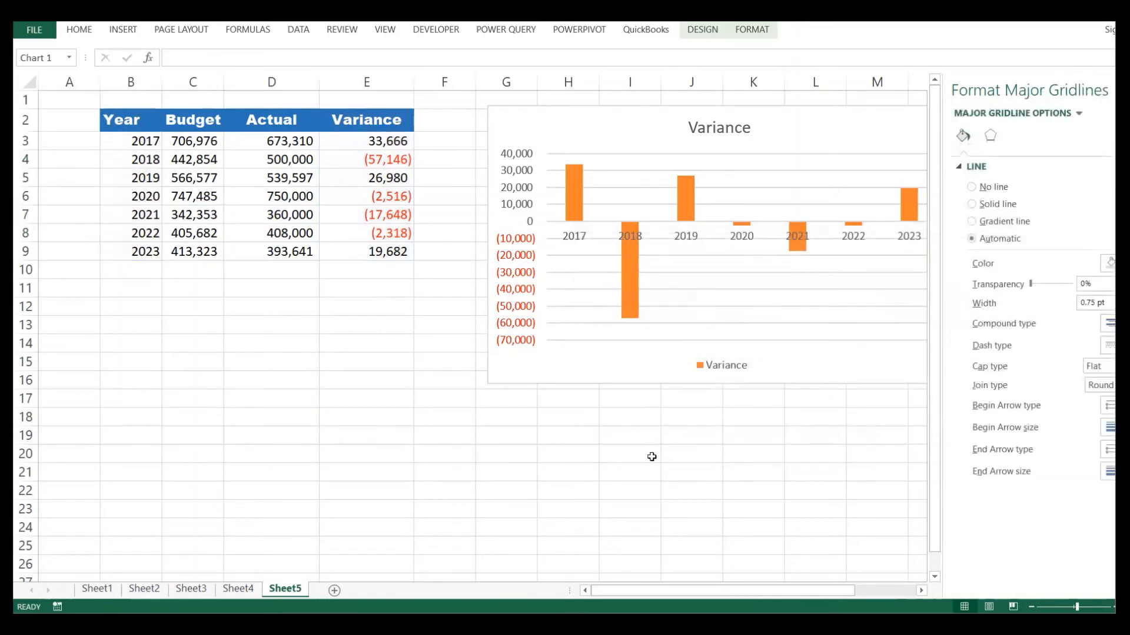
# Move the chart closer to the table so that it spans columns E to L and rows 3 to 18
pyautogui.press('Escape')
pyautogui.moveTo(624, 116); pyautogui.dragTo(494, 152)
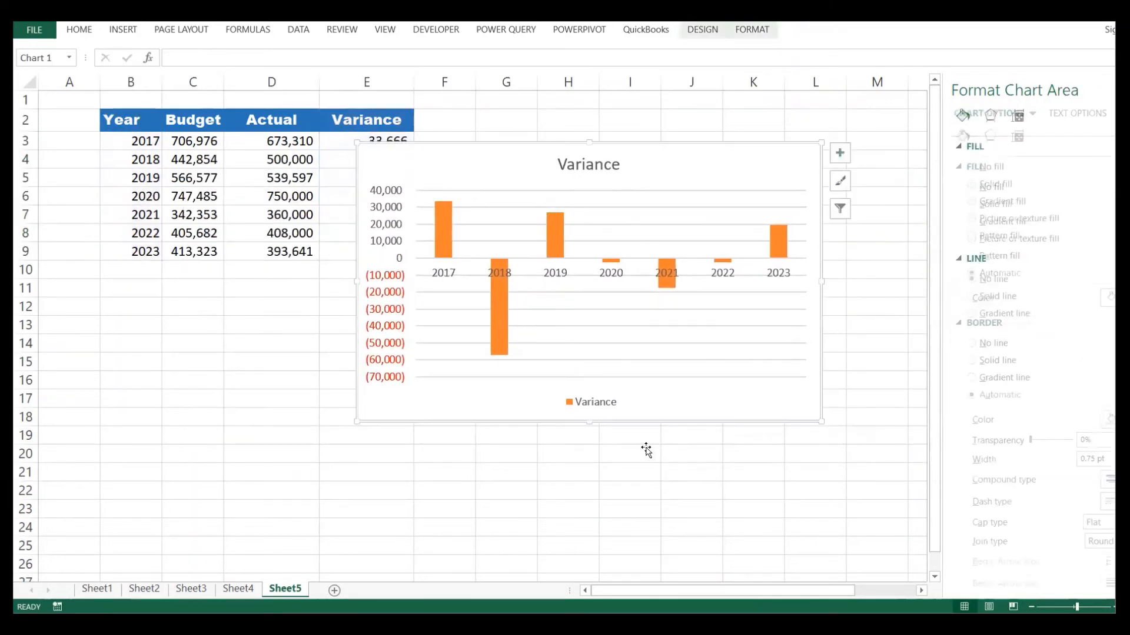
pyautogui.click(647, 449)
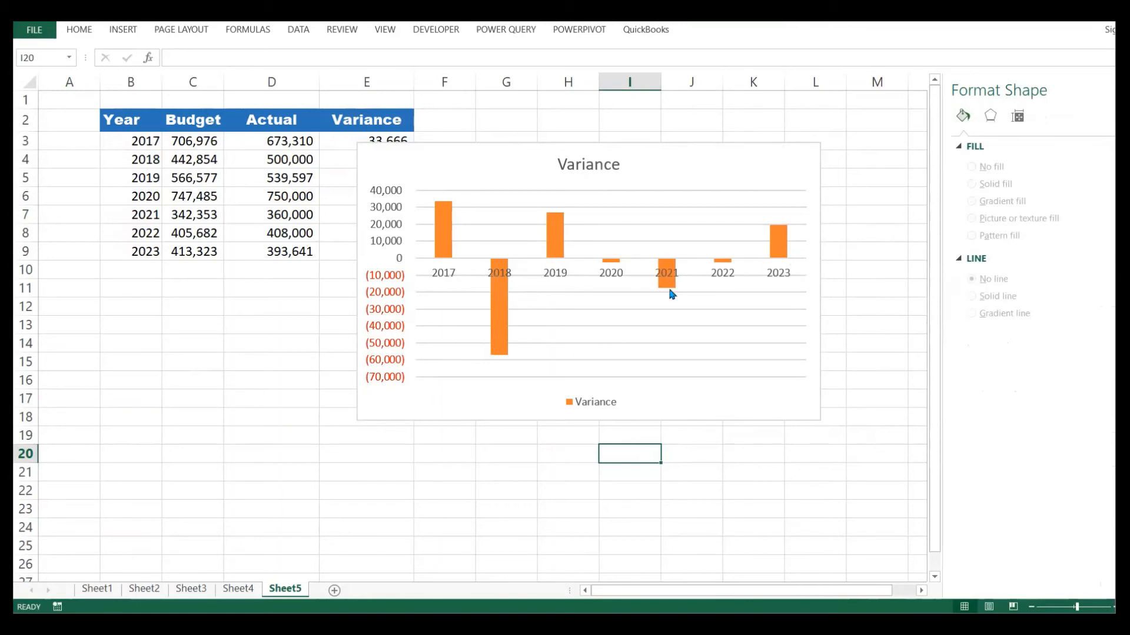
# Enable Invert if negative in the fill options of the Variance series
pyautogui.click(553, 238)
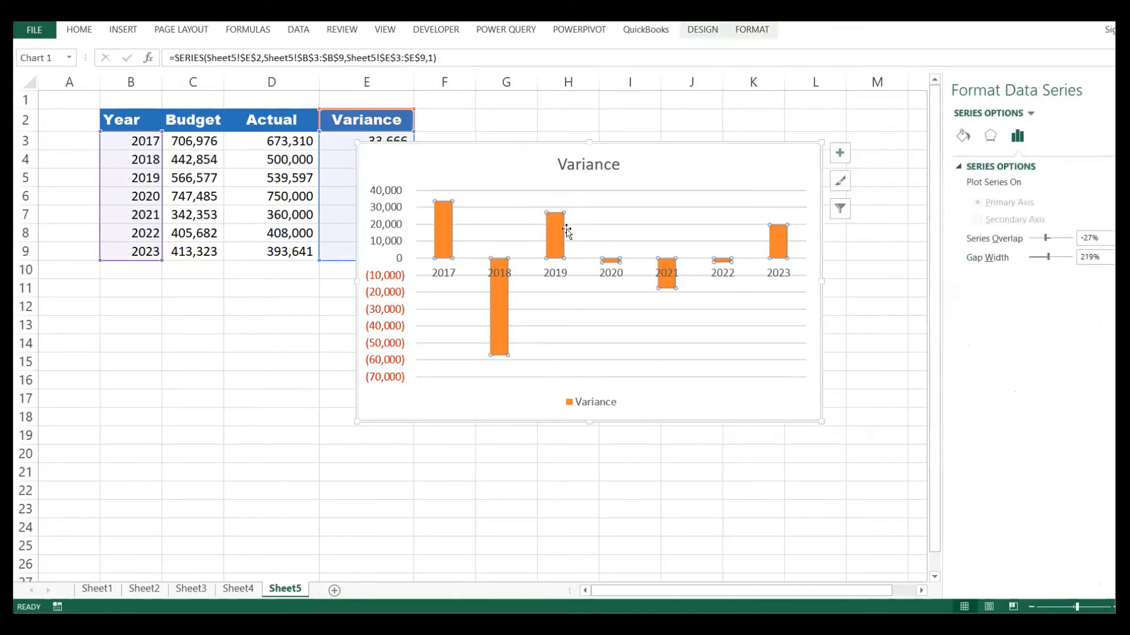
pyautogui.moveTo(558, 236)
pyautogui.click(965, 137)
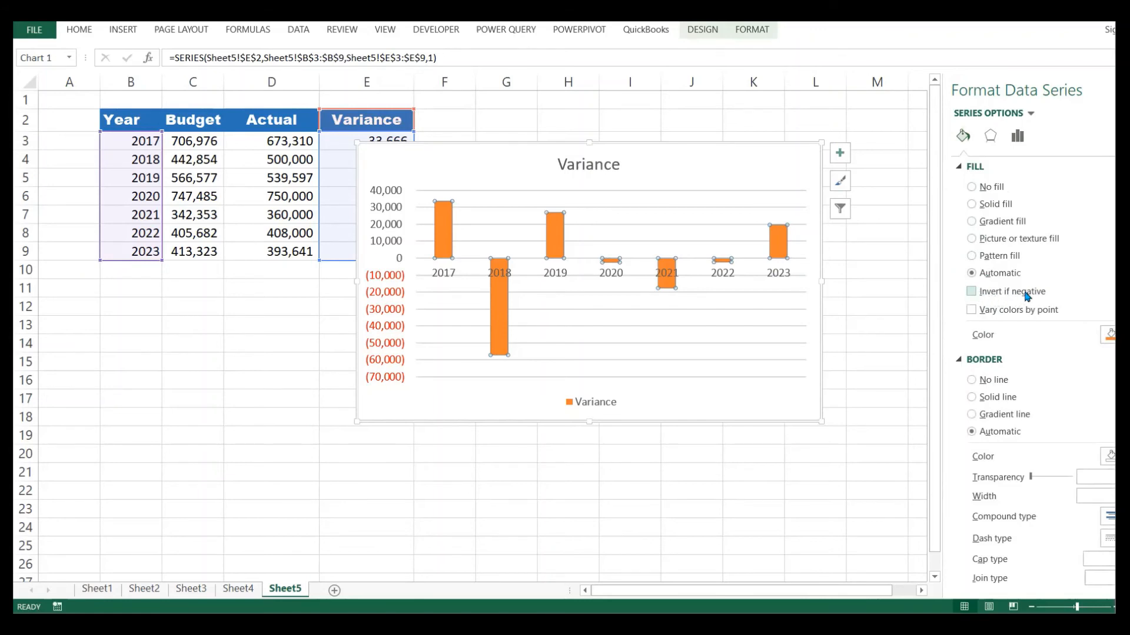
pyautogui.click(972, 293)
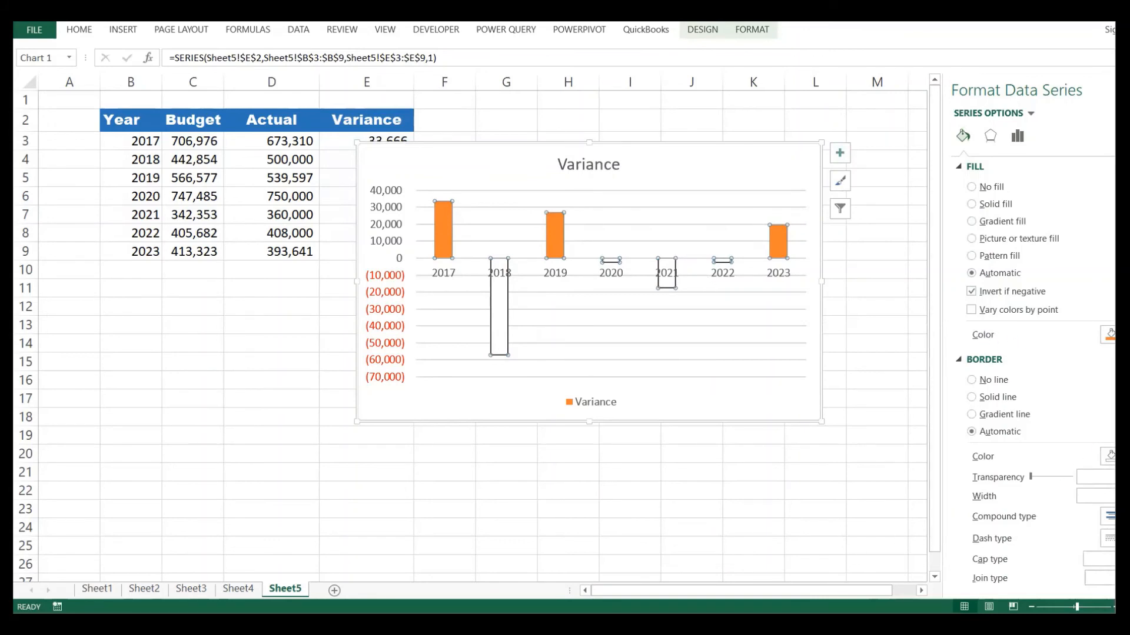
# Set the Variance series fill to a darker theme blue for positive values and red for the inverted negative values
pyautogui.click(1112, 334)
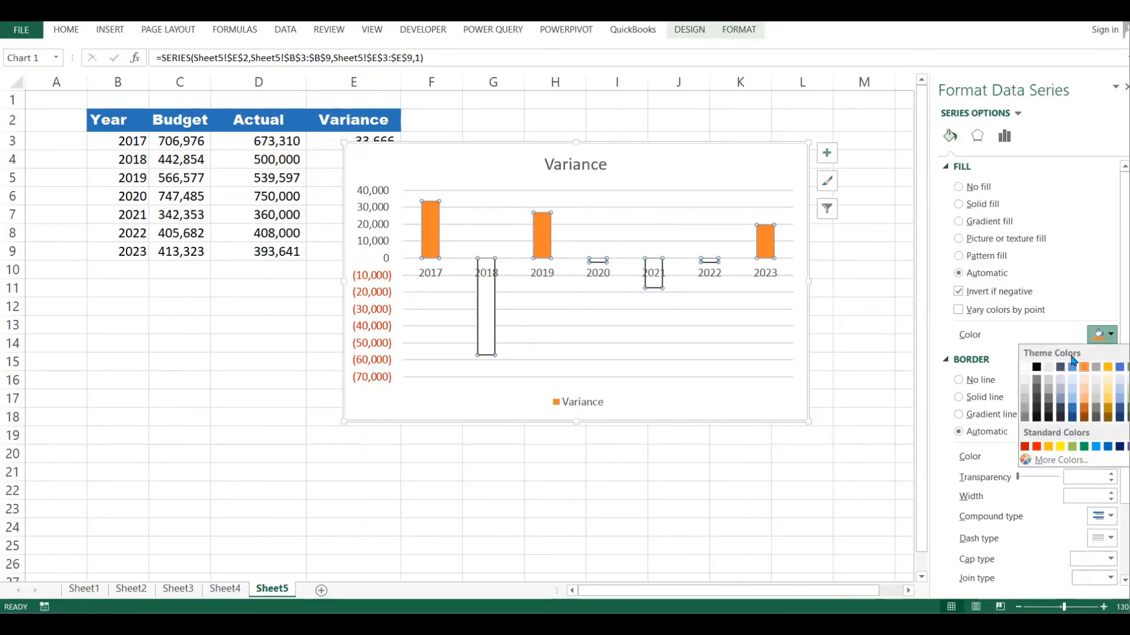
pyautogui.click(1074, 411)
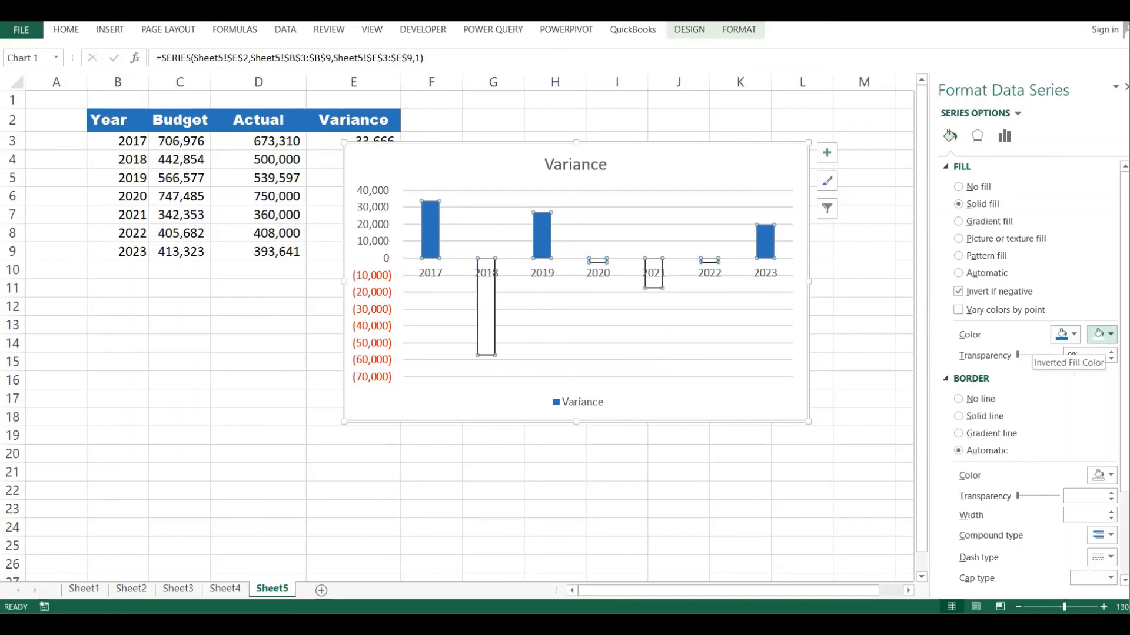
pyautogui.click(1104, 334)
pyautogui.click(1036, 446)
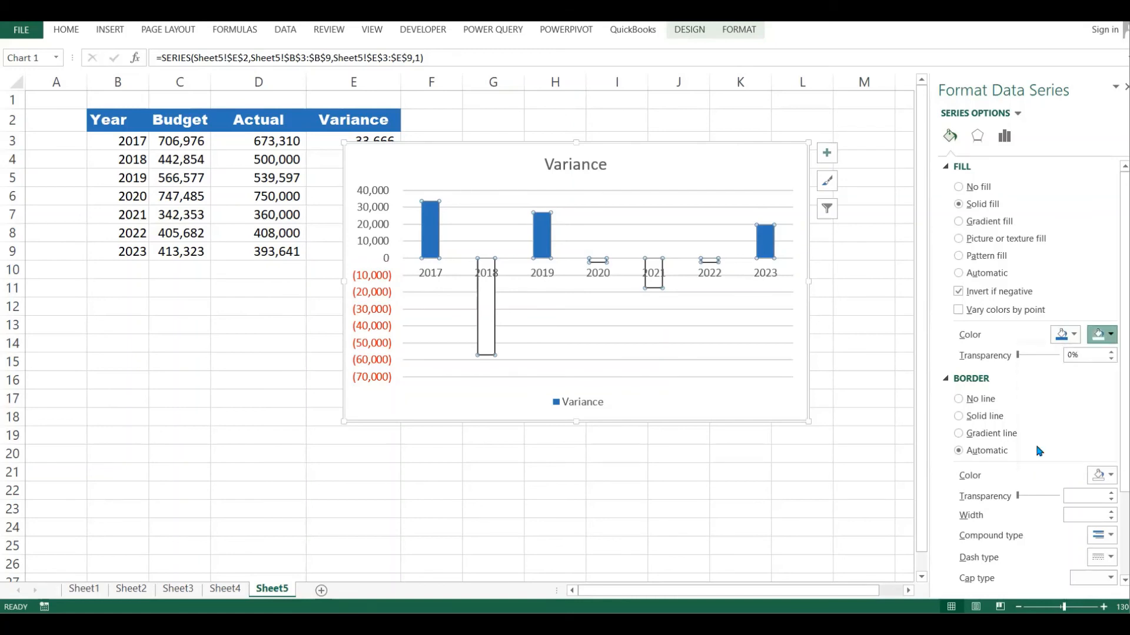
pyautogui.click(677, 492)
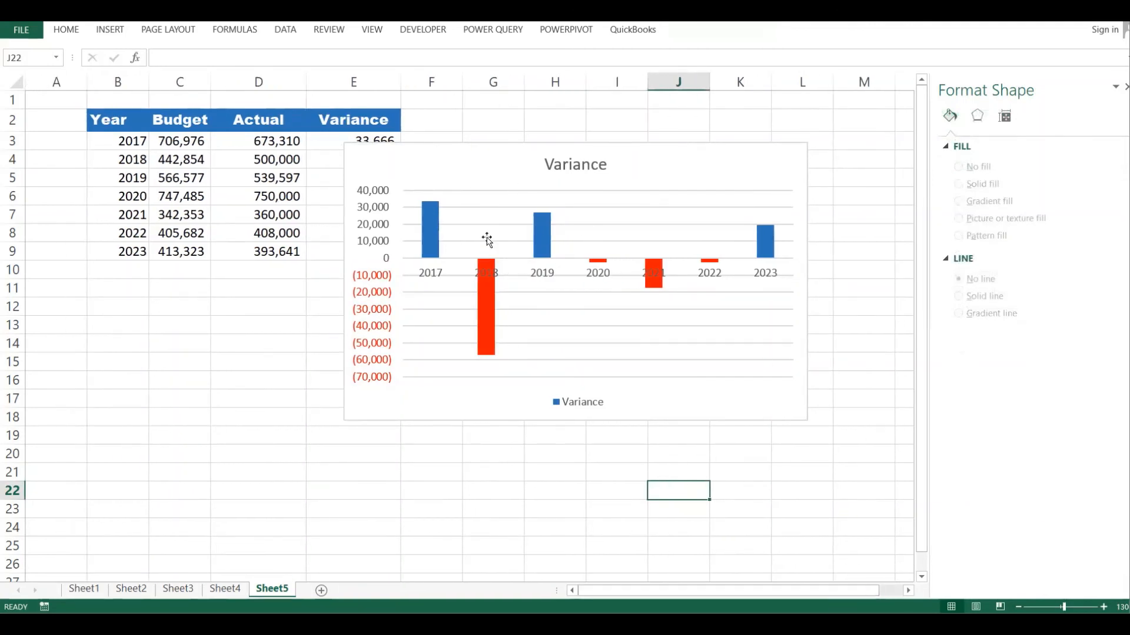
pyautogui.moveTo(426, 236)
pyautogui.click(764, 466)
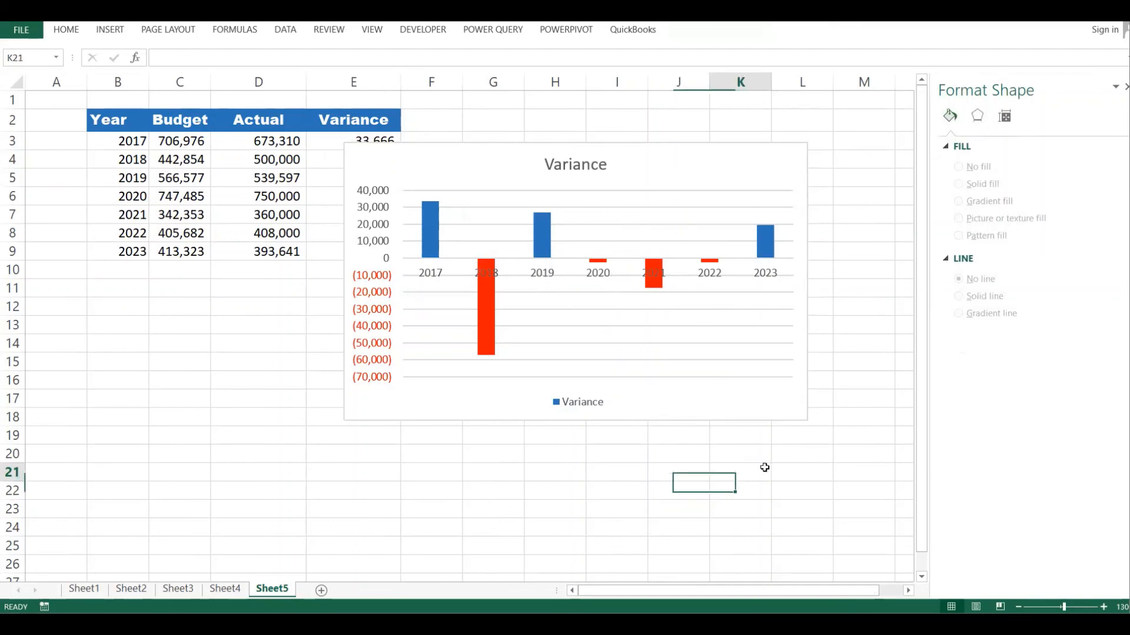
pyautogui.click(562, 477)
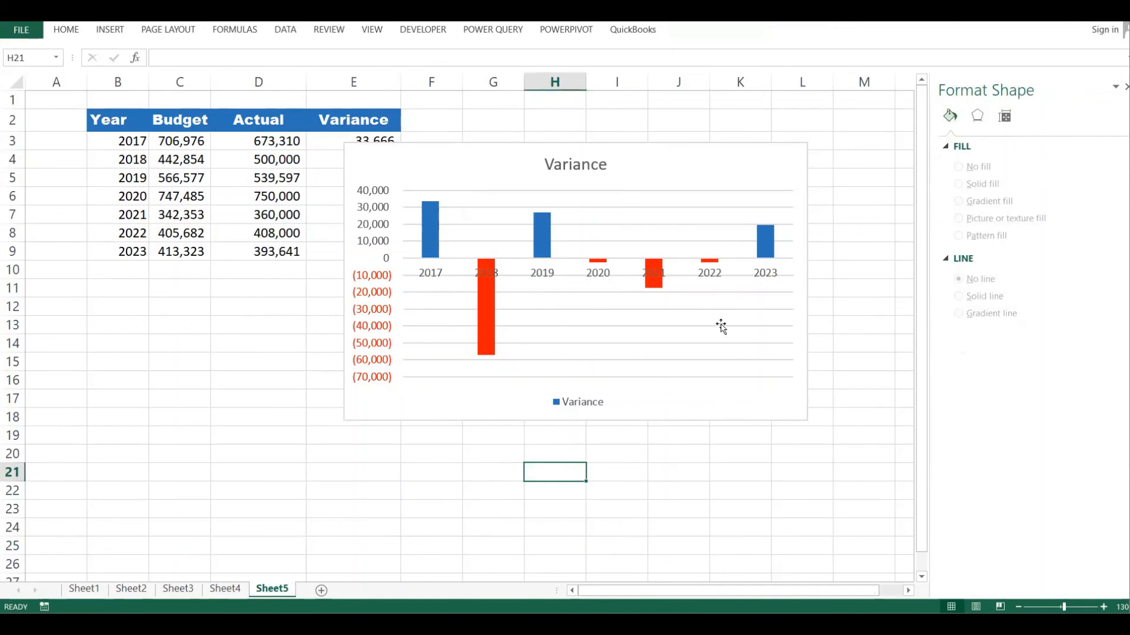
pyautogui.click(742, 436)
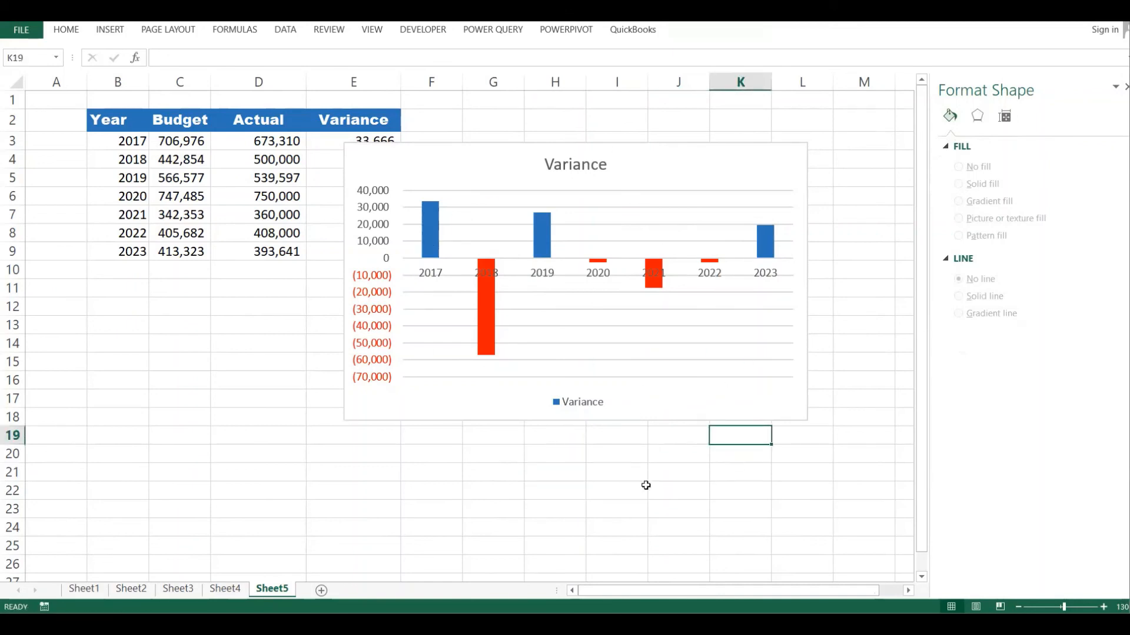
pyautogui.click(588, 479)
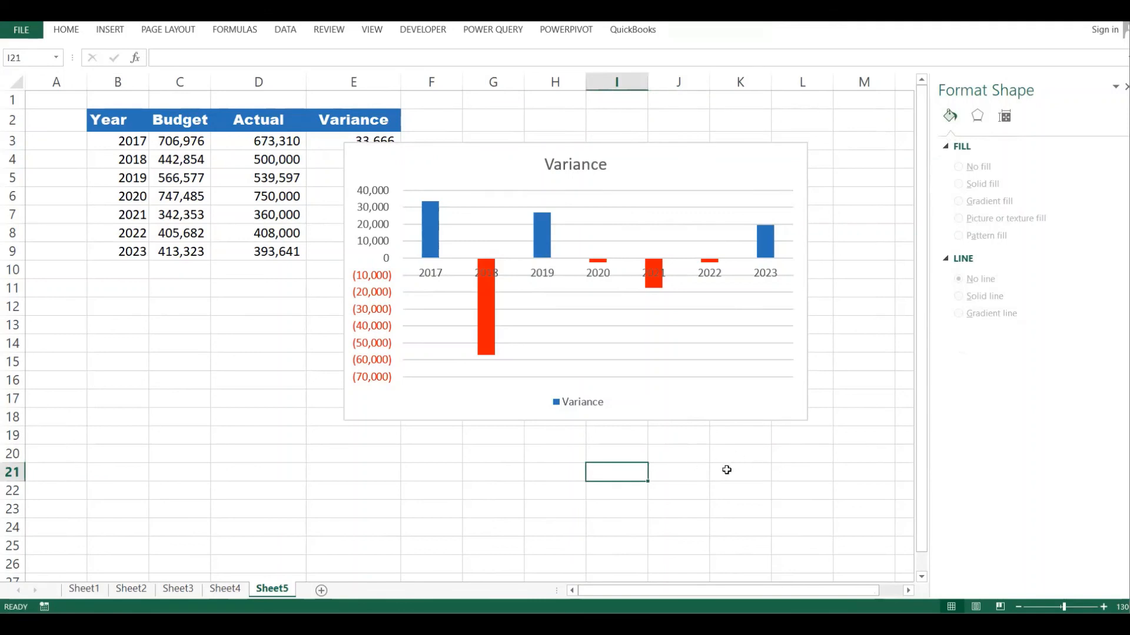
pyautogui.click(741, 467)
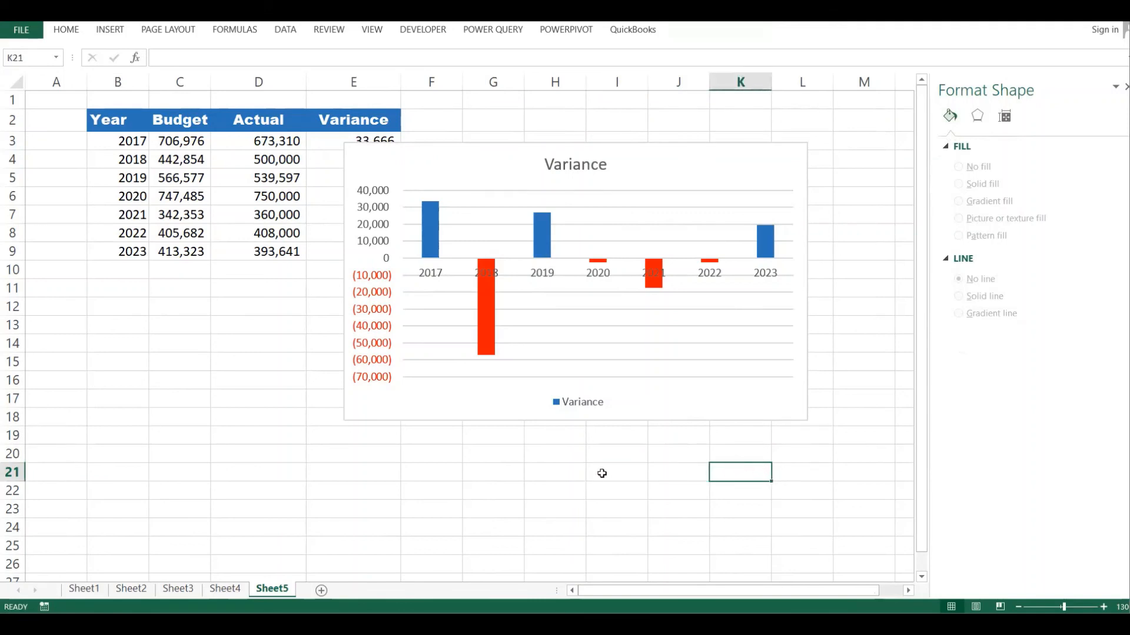
pyautogui.click(621, 401)
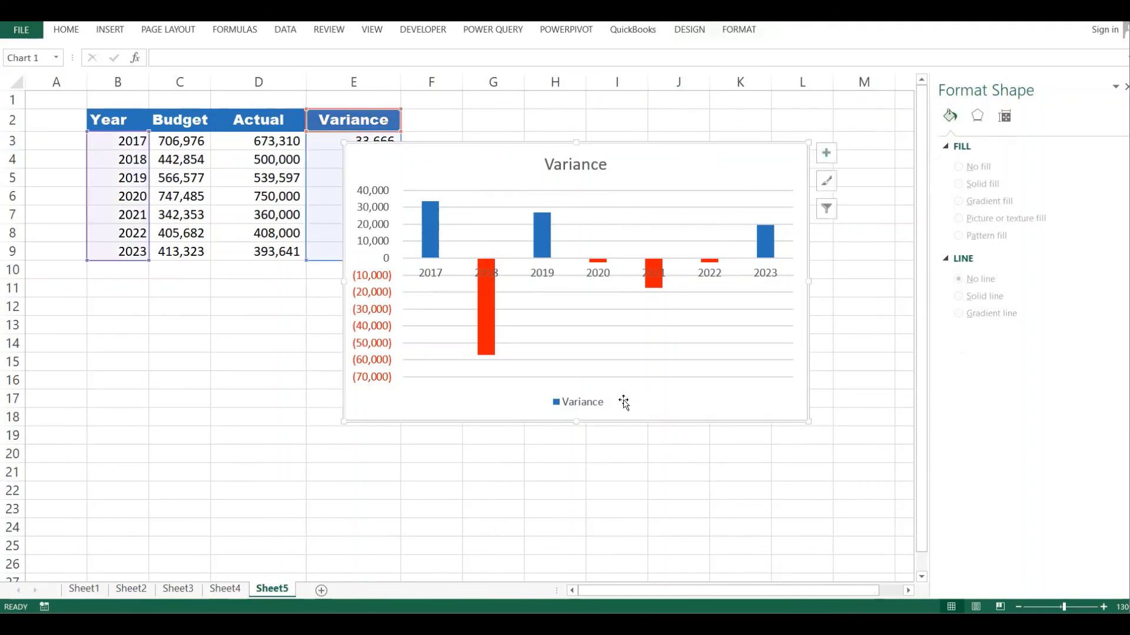